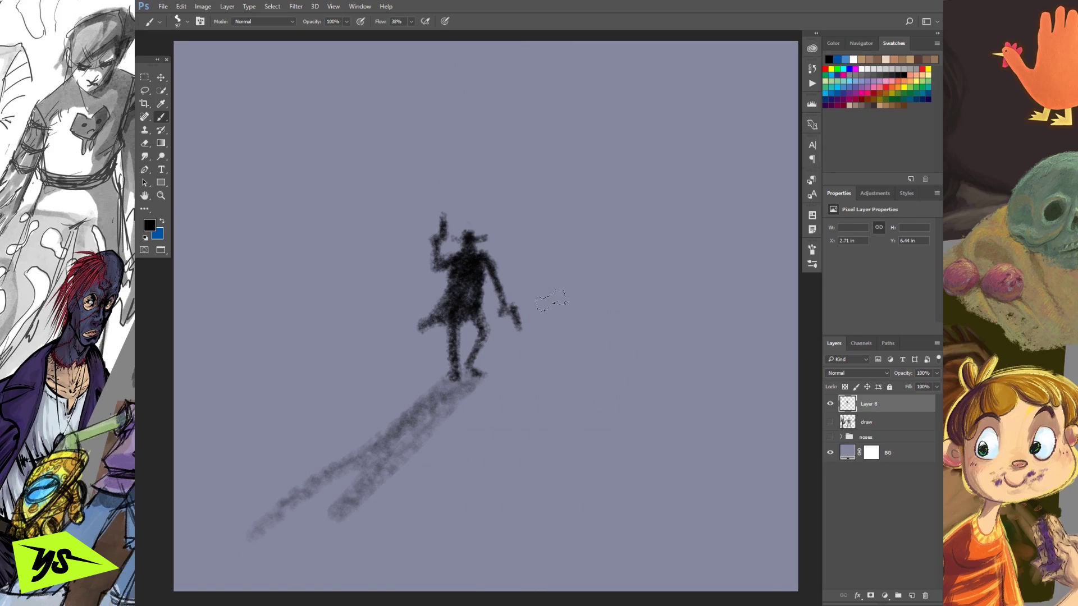
# Paint a large sun arc around the cowboy on Layer 8, discarding two stray strokes.
pyautogui.moveTo(572, 298); pyautogui.dragTo(677, 351)
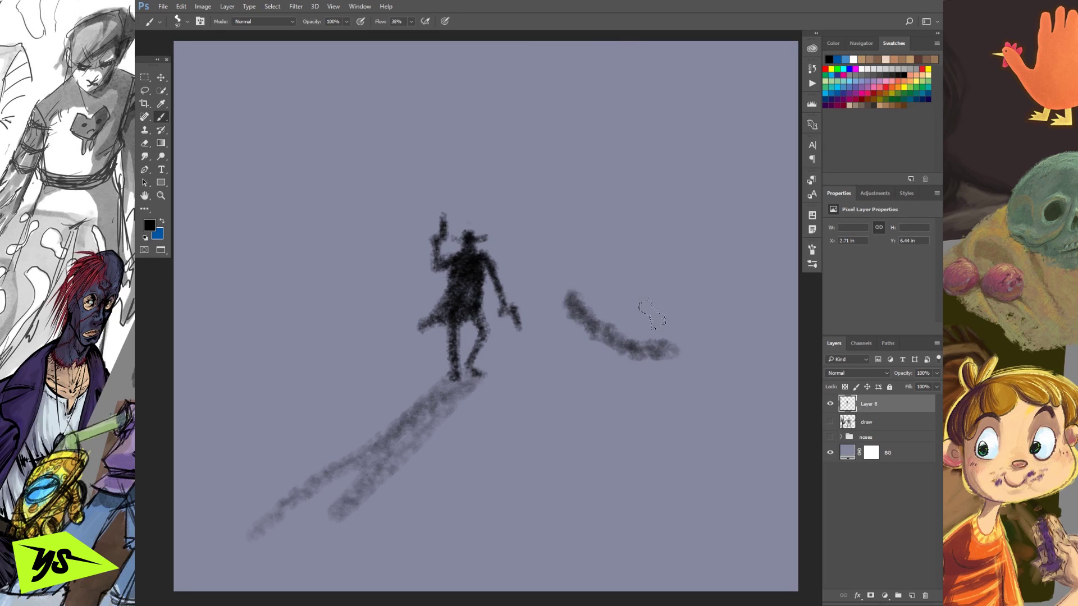
pyautogui.hotkey('ctrl', 'z')
pyautogui.moveTo(313, 211)
pyautogui.mouseDown()
pyautogui.moveTo(375, 177)
pyautogui.moveTo(635, 322)
pyautogui.mouseUp()
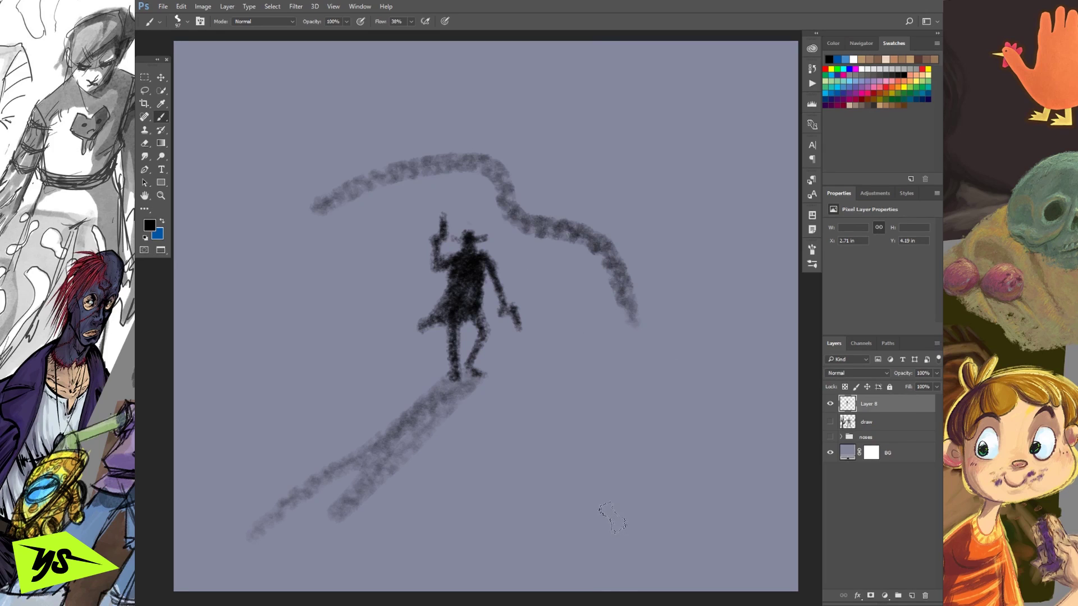
pyautogui.hotkey('ctrl', 'z')
pyautogui.moveTo(399, 340)
pyautogui.mouseDown()
pyautogui.moveTo(366, 218)
pyautogui.moveTo(606, 192)
pyautogui.moveTo(615, 370)
pyautogui.mouseUp()
# Add horizon lines on both sides of the figure, then hide Layer 8 and show the earlier sketch.
pyautogui.moveTo(377, 341)
pyautogui.mouseDown()
pyautogui.moveTo(251, 338)
pyautogui.moveTo(339, 337)
pyautogui.moveTo(323, 350)
pyautogui.moveTo(186, 351)
pyautogui.mouseUp()
pyautogui.moveTo(640, 347)
pyautogui.mouseDown()
pyautogui.moveTo(726, 348)
pyautogui.moveTo(592, 352)
pyautogui.moveTo(803, 350)
pyautogui.moveTo(561, 353)
pyautogui.moveTo(747, 346)
pyautogui.moveTo(649, 329)
pyautogui.moveTo(746, 331)
pyautogui.moveTo(537, 336)
pyautogui.moveTo(534, 357)
pyautogui.moveTo(699, 351)
pyautogui.mouseUp()
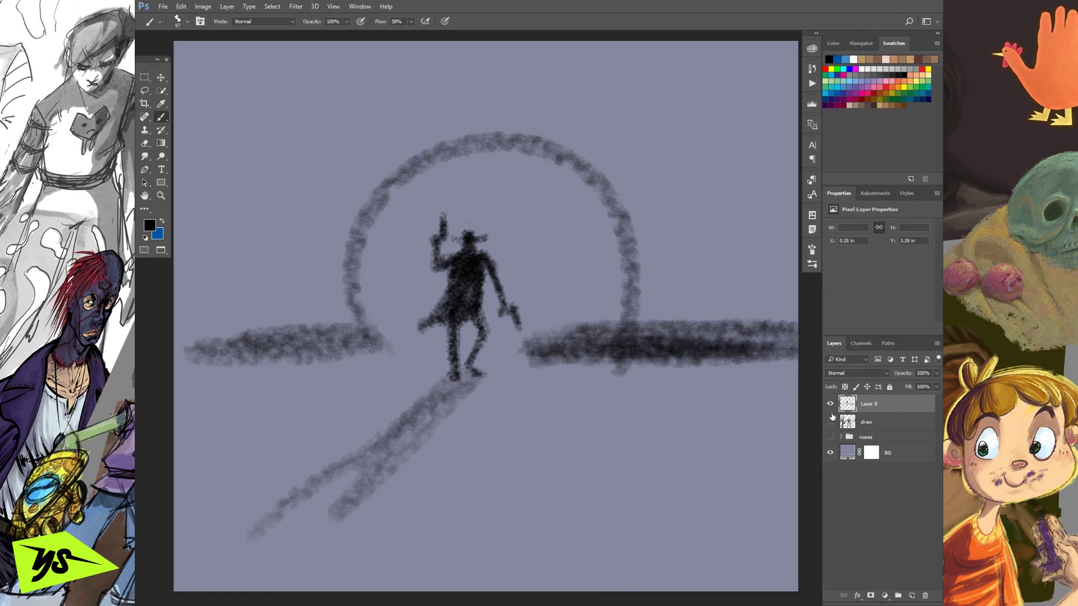
pyautogui.click(831, 404)
pyautogui.click(831, 422)
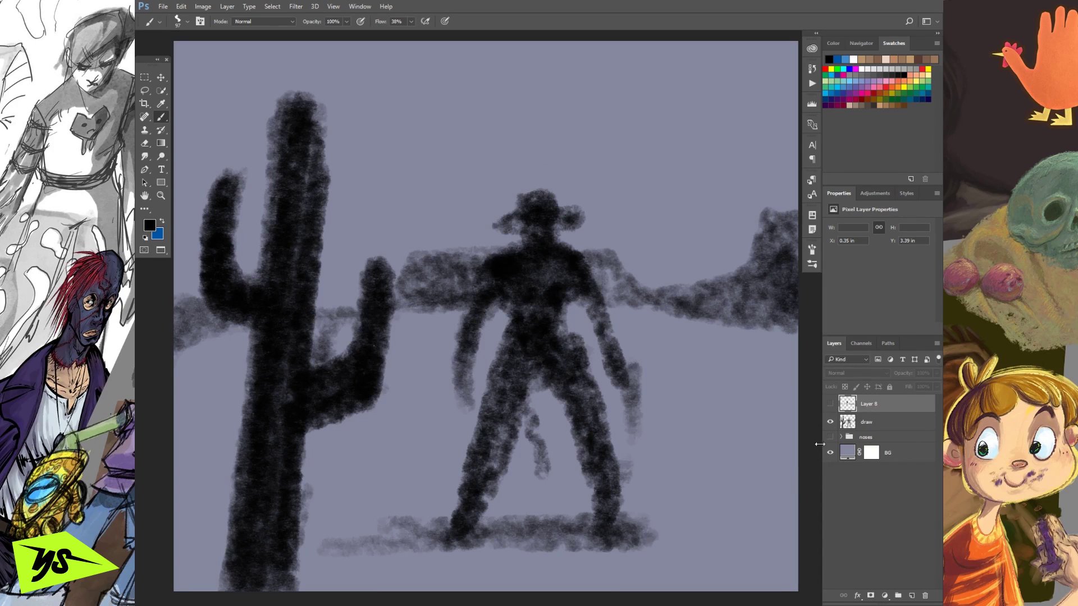
# Hide the cactus-and-cowboy 'draw' sketch and add a new empty Layer 9.
pyautogui.click(829, 423)
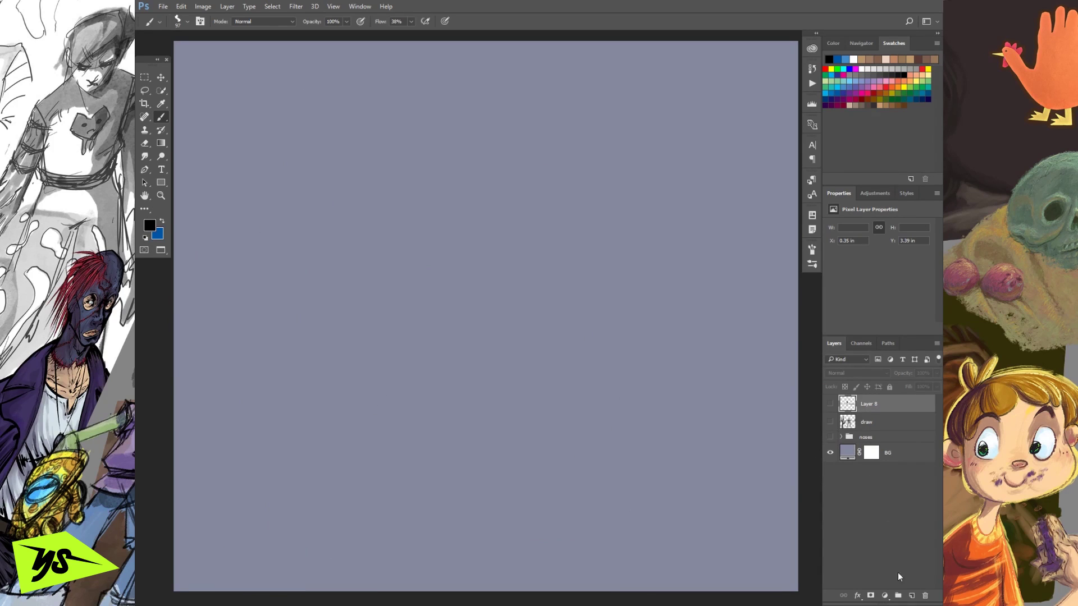
pyautogui.click(913, 596)
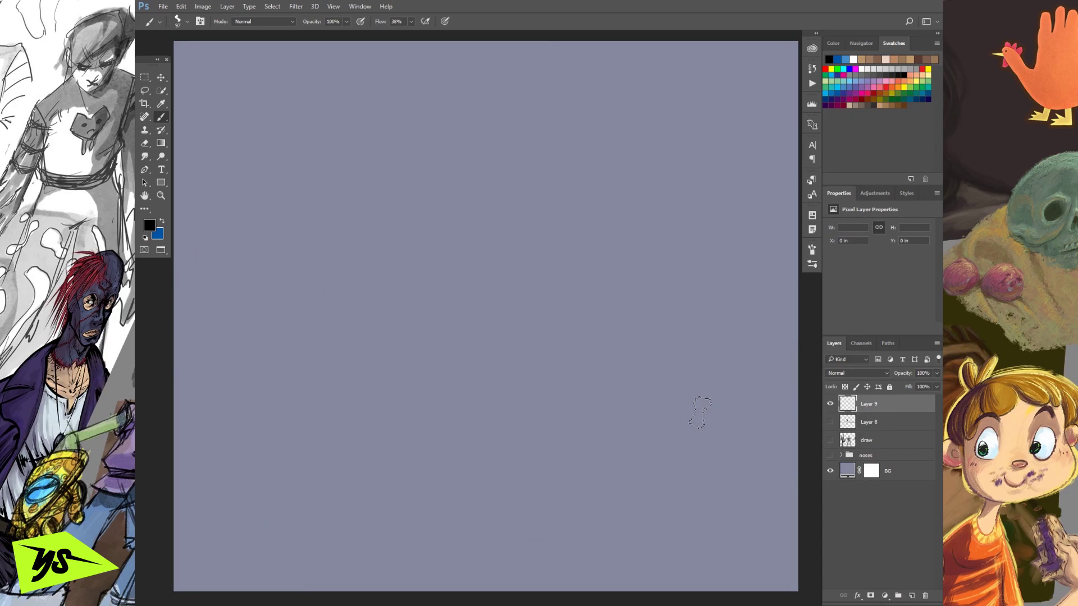
# Paint a wavy peaked whip line across the canvas on Layer 9.
pyautogui.moveTo(613, 293)
pyautogui.mouseDown()
pyautogui.moveTo(595, 281)
pyautogui.moveTo(671, 346)
pyautogui.mouseUp()
pyautogui.hotkey('ctrl', 'z')
pyautogui.moveTo(447, 328)
pyautogui.mouseDown()
pyautogui.moveTo(497, 225)
pyautogui.moveTo(598, 269)
pyautogui.moveTo(688, 393)
pyautogui.mouseUp()
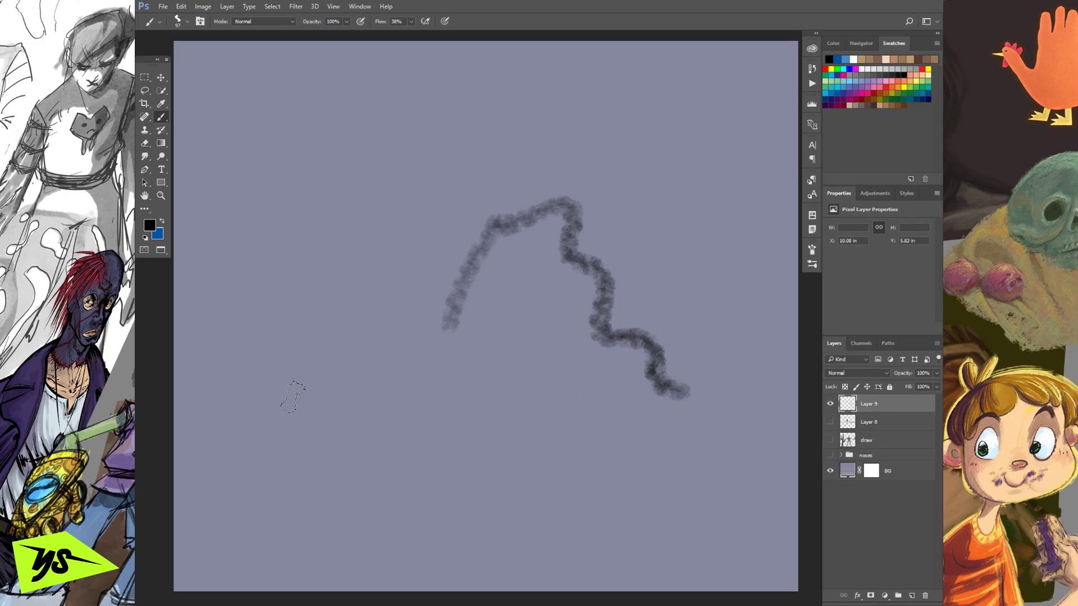
pyautogui.moveTo(320, 202)
pyautogui.mouseDown()
pyautogui.moveTo(397, 159)
pyautogui.moveTo(418, 168)
pyautogui.mouseUp()
pyautogui.hotkey('ctrl', 'z')
# Paint the cowboy's head, body and two long legs reaching the canvas bottom.
pyautogui.moveTo(393, 130)
pyautogui.mouseDown()
pyautogui.moveTo(362, 222)
pyautogui.moveTo(343, 227)
pyautogui.moveTo(388, 219)
pyautogui.moveTo(306, 298)
pyautogui.moveTo(312, 219)
pyautogui.moveTo(438, 211)
pyautogui.moveTo(410, 208)
pyautogui.mouseUp()
pyautogui.moveTo(362, 183)
pyautogui.mouseDown()
pyautogui.moveTo(390, 205)
pyautogui.moveTo(339, 137)
pyautogui.moveTo(358, 151)
pyautogui.moveTo(394, 143)
pyautogui.moveTo(398, 191)
pyautogui.mouseUp()
pyautogui.moveTo(314, 224)
pyautogui.mouseDown()
pyautogui.moveTo(301, 343)
pyautogui.moveTo(354, 222)
pyautogui.moveTo(379, 253)
pyautogui.moveTo(348, 354)
pyautogui.moveTo(367, 390)
pyautogui.moveTo(416, 360)
pyautogui.moveTo(458, 278)
pyautogui.moveTo(494, 348)
pyautogui.moveTo(461, 225)
pyautogui.moveTo(531, 356)
pyautogui.moveTo(494, 372)
pyautogui.moveTo(483, 283)
pyautogui.moveTo(488, 399)
pyautogui.mouseUp()
pyautogui.moveTo(374, 360)
pyautogui.mouseDown()
pyautogui.moveTo(426, 368)
pyautogui.moveTo(430, 348)
pyautogui.moveTo(353, 365)
pyautogui.moveTo(320, 519)
pyautogui.moveTo(351, 342)
pyautogui.moveTo(410, 354)
pyautogui.moveTo(480, 508)
pyautogui.moveTo(467, 455)
pyautogui.moveTo(483, 513)
pyautogui.moveTo(321, 508)
pyautogui.moveTo(370, 359)
pyautogui.moveTo(441, 414)
pyautogui.moveTo(477, 533)
pyautogui.moveTo(494, 548)
pyautogui.mouseUp()
pyautogui.moveTo(354, 376); pyautogui.dragTo(332, 560)
# Widen the torso, extend both arms, and add a wide-brimmed hat.
pyautogui.moveTo(317, 275); pyautogui.dragTo(298, 331)
pyautogui.moveTo(297, 332)
pyautogui.mouseDown()
pyautogui.moveTo(339, 253)
pyautogui.moveTo(272, 400)
pyautogui.moveTo(262, 449)
pyautogui.moveTo(292, 362)
pyautogui.moveTo(225, 458)
pyautogui.moveTo(233, 425)
pyautogui.moveTo(209, 497)
pyautogui.moveTo(253, 444)
pyautogui.mouseUp()
pyautogui.moveTo(507, 410)
pyautogui.mouseDown()
pyautogui.moveTo(497, 343)
pyautogui.moveTo(483, 387)
pyautogui.moveTo(528, 304)
pyautogui.mouseUp()
pyautogui.moveTo(380, 157)
pyautogui.mouseDown()
pyautogui.moveTo(311, 150)
pyautogui.moveTo(390, 165)
pyautogui.moveTo(323, 172)
pyautogui.moveTo(418, 162)
pyautogui.moveTo(355, 143)
pyautogui.moveTo(399, 143)
pyautogui.moveTo(359, 107)
pyautogui.moveTo(351, 134)
pyautogui.moveTo(368, 112)
pyautogui.moveTo(383, 128)
pyautogui.moveTo(400, 115)
pyautogui.moveTo(383, 158)
pyautogui.moveTo(445, 188)
pyautogui.moveTo(372, 121)
pyautogui.mouseUp()
# Darken the torso and legs and paint horizon strokes on both sides of the figure.
pyautogui.moveTo(414, 222)
pyautogui.mouseDown()
pyautogui.moveTo(430, 258)
pyautogui.moveTo(407, 346)
pyautogui.moveTo(432, 267)
pyautogui.mouseUp()
pyautogui.moveTo(472, 480)
pyautogui.mouseDown()
pyautogui.moveTo(337, 534)
pyautogui.moveTo(438, 393)
pyautogui.moveTo(617, 508)
pyautogui.mouseUp()
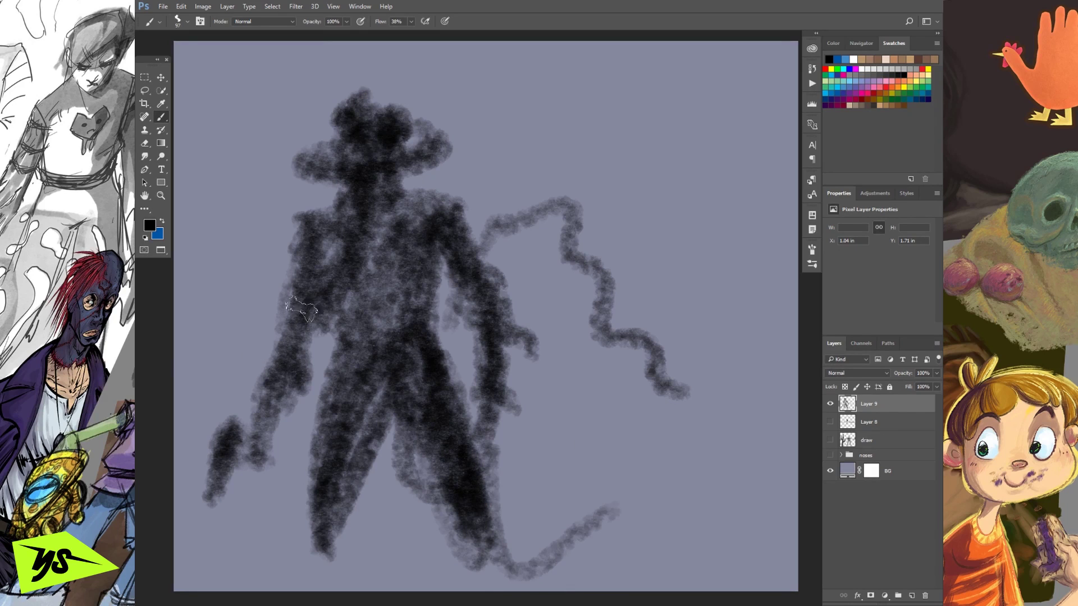
pyautogui.moveTo(312, 316); pyautogui.dragTo(181, 365)
pyautogui.moveTo(580, 351); pyautogui.dragTo(782, 358)
pyautogui.moveTo(709, 365); pyautogui.dragTo(794, 352)
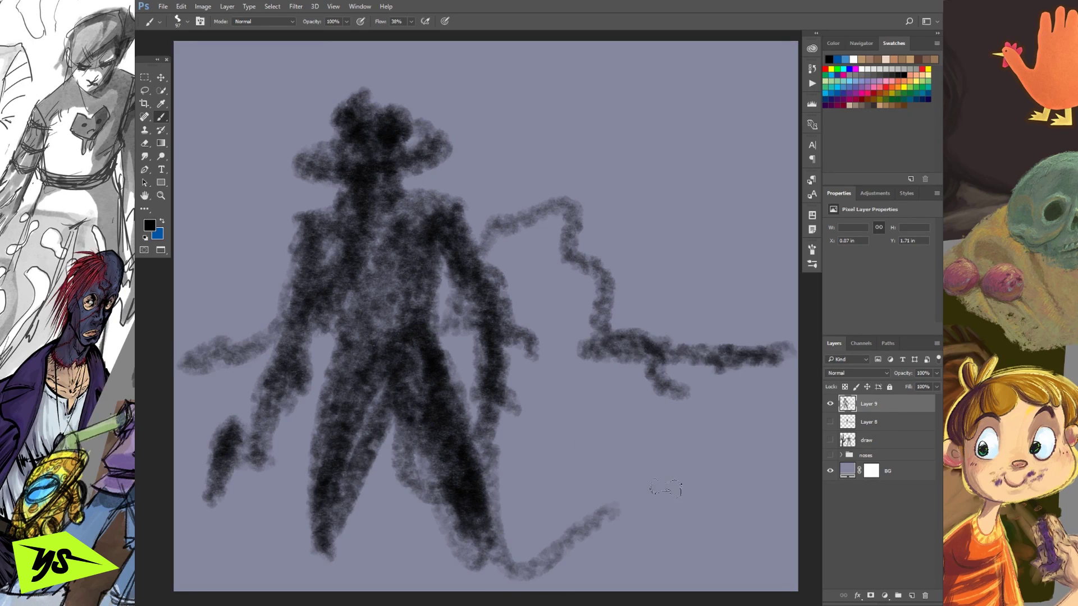
# Paint a tall rough shape at the right edge with a slanted side and a dark base.
pyautogui.moveTo(690, 257); pyautogui.dragTo(713, 195)
pyautogui.moveTo(744, 92); pyautogui.dragTo(536, 394)
pyautogui.moveTo(699, 216)
pyautogui.mouseDown()
pyautogui.moveTo(739, 281)
pyautogui.moveTo(519, 387)
pyautogui.moveTo(635, 473)
pyautogui.mouseUp()
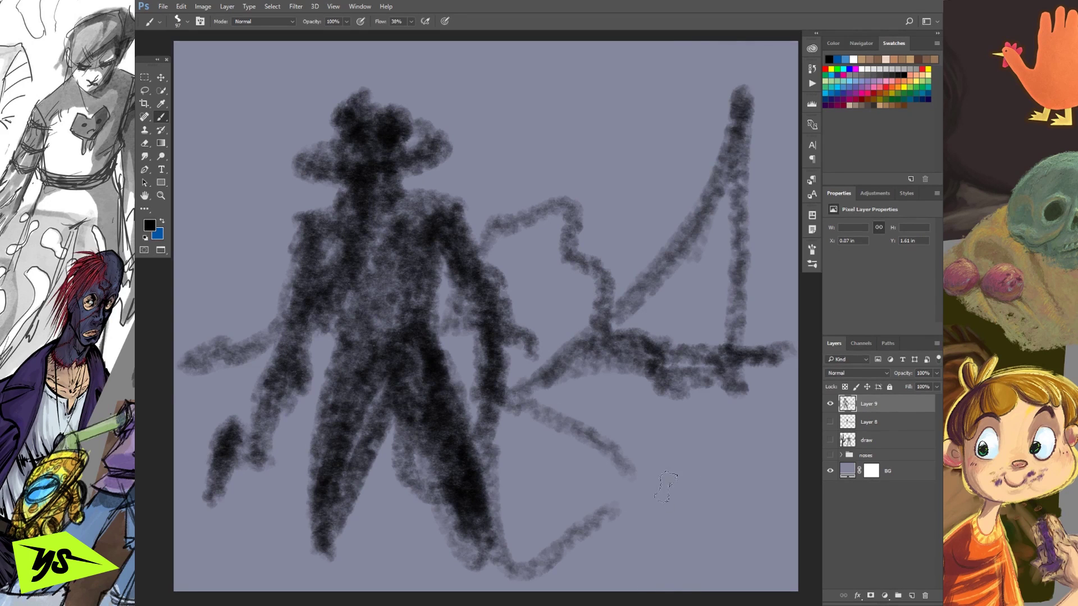
pyautogui.hotkey('ctrl', 'z')
pyautogui.moveTo(725, 132)
pyautogui.mouseDown()
pyautogui.moveTo(688, 231)
pyautogui.moveTo(673, 505)
pyautogui.mouseUp()
pyautogui.hotkey('ctrl', 'z')
pyautogui.moveTo(725, 118)
pyautogui.mouseDown()
pyautogui.moveTo(700, 280)
pyautogui.moveTo(615, 346)
pyautogui.mouseUp()
pyautogui.moveTo(724, 241)
pyautogui.mouseDown()
pyautogui.moveTo(722, 376)
pyautogui.moveTo(698, 333)
pyautogui.moveTo(725, 346)
pyautogui.mouseUp()
pyautogui.moveTo(733, 104)
pyautogui.mouseDown()
pyautogui.moveTo(730, 258)
pyautogui.moveTo(738, 351)
pyautogui.moveTo(727, 182)
pyautogui.moveTo(755, 401)
pyautogui.mouseUp()
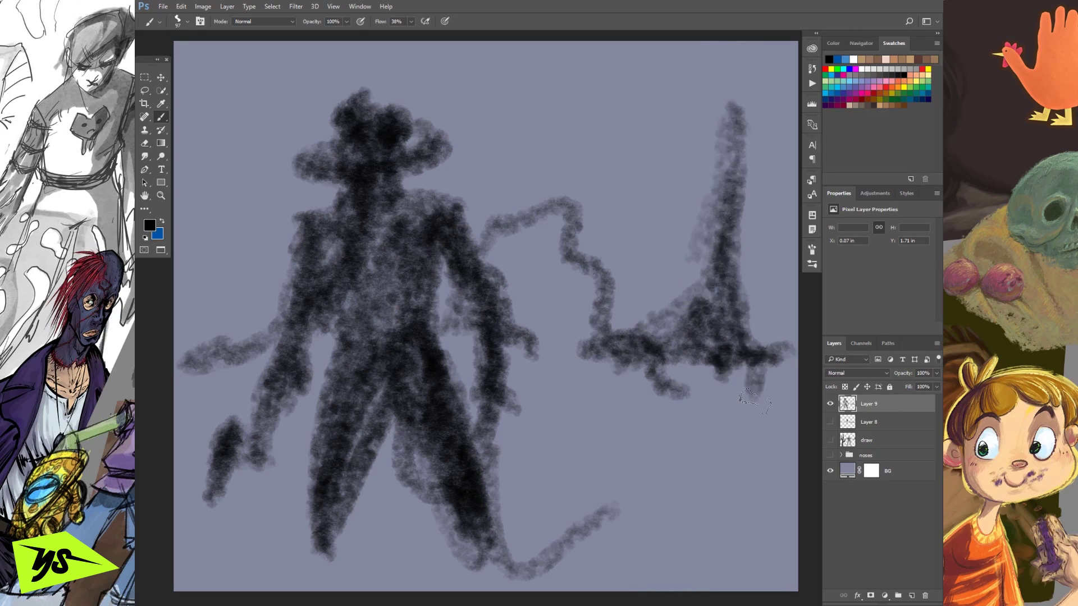
pyautogui.moveTo(651, 351)
pyautogui.mouseDown()
pyautogui.moveTo(730, 388)
pyautogui.moveTo(730, 415)
pyautogui.moveTo(700, 388)
pyautogui.moveTo(741, 384)
pyautogui.moveTo(679, 488)
pyautogui.mouseUp()
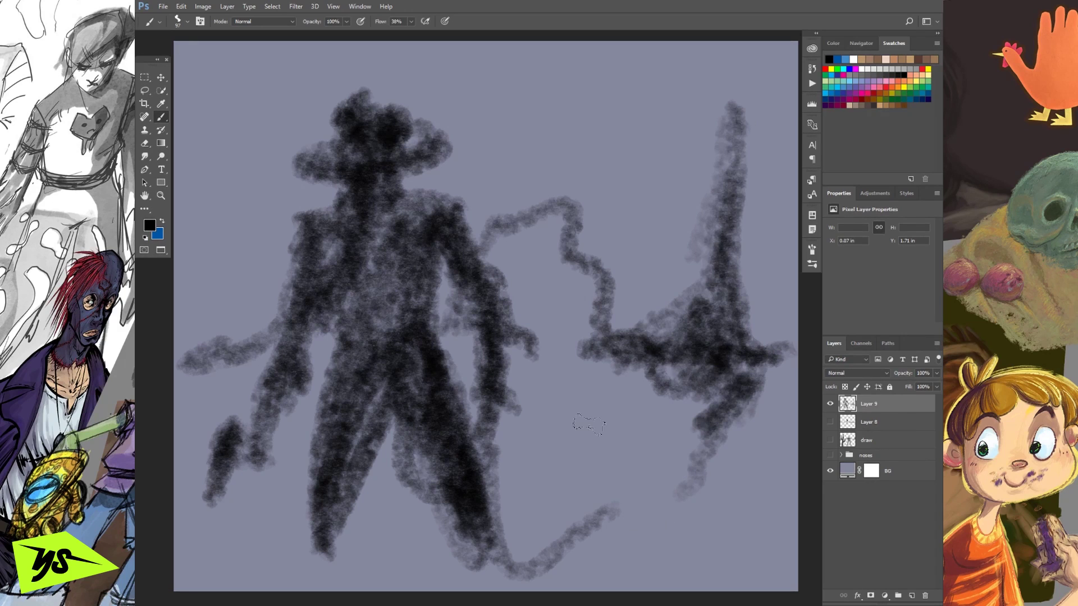
# Try extra strokes around the whip line, undoing each one.
pyautogui.moveTo(554, 418); pyautogui.dragTo(651, 466)
pyautogui.hotkey('ctrl', 'z')
pyautogui.moveTo(626, 138)
pyautogui.mouseDown()
pyautogui.moveTo(658, 221)
pyautogui.moveTo(660, 306)
pyautogui.mouseUp()
pyautogui.hotkey('ctrl', 'z')
pyautogui.moveTo(615, 97)
pyautogui.mouseDown()
pyautogui.moveTo(610, 149)
pyautogui.moveTo(630, 185)
pyautogui.moveTo(657, 151)
pyautogui.moveTo(668, 175)
pyautogui.moveTo(646, 247)
pyautogui.moveTo(663, 261)
pyautogui.moveTo(667, 292)
pyautogui.moveTo(691, 219)
pyautogui.mouseUp()
pyautogui.hotkey('ctrl', 'z')
# Widen the left leg and paint ground bands in the lower right.
pyautogui.moveTo(346, 401)
pyautogui.mouseDown()
pyautogui.moveTo(292, 584)
pyautogui.moveTo(396, 430)
pyautogui.moveTo(454, 589)
pyautogui.moveTo(495, 584)
pyautogui.moveTo(483, 542)
pyautogui.mouseUp()
pyautogui.moveTo(645, 488)
pyautogui.mouseDown()
pyautogui.moveTo(704, 442)
pyautogui.moveTo(699, 429)
pyautogui.moveTo(740, 437)
pyautogui.moveTo(597, 457)
pyautogui.moveTo(575, 495)
pyautogui.moveTo(655, 495)
pyautogui.moveTo(777, 470)
pyautogui.moveTo(592, 465)
pyautogui.moveTo(750, 454)
pyautogui.moveTo(770, 483)
pyautogui.moveTo(794, 438)
pyautogui.moveTo(738, 354)
pyautogui.moveTo(758, 290)
pyautogui.moveTo(757, 133)
pyautogui.moveTo(761, 237)
pyautogui.moveTo(793, 321)
pyautogui.moveTo(751, 314)
pyautogui.moveTo(758, 239)
pyautogui.moveTo(799, 114)
pyautogui.moveTo(777, 98)
pyautogui.moveTo(792, 62)
pyautogui.moveTo(793, 326)
pyautogui.mouseUp()
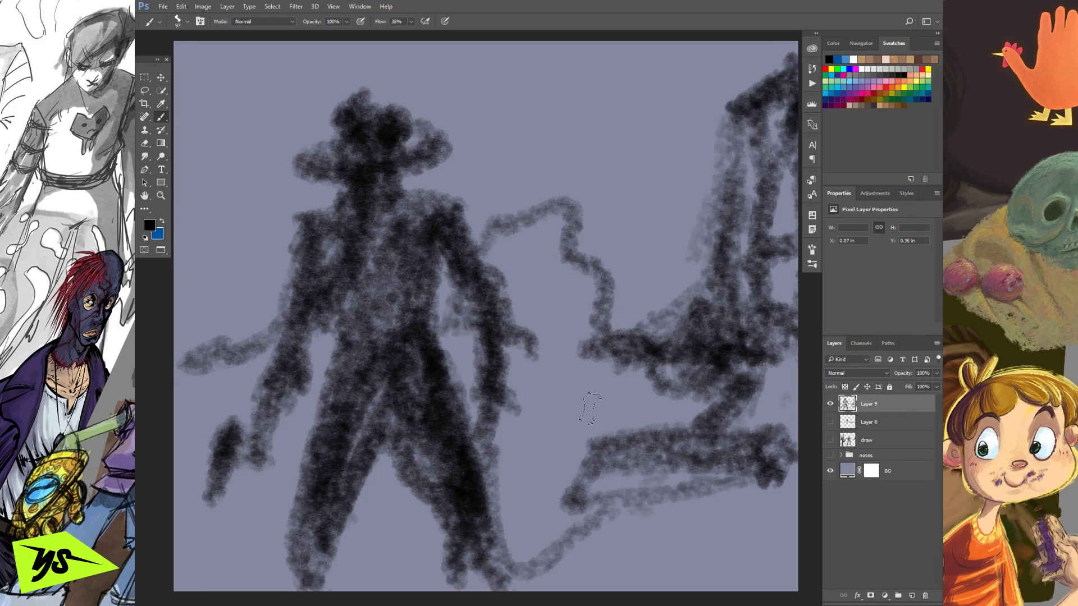
pyautogui.moveTo(728, 176)
pyautogui.mouseDown()
pyautogui.moveTo(292, 506)
pyautogui.moveTo(696, 168)
pyautogui.mouseUp()
pyautogui.hotkey('ctrl', 'z')
# Select the whole canvas, Copy Merged, and paste it as a new layer.
pyautogui.click(272, 6)
pyautogui.click(281, 21)
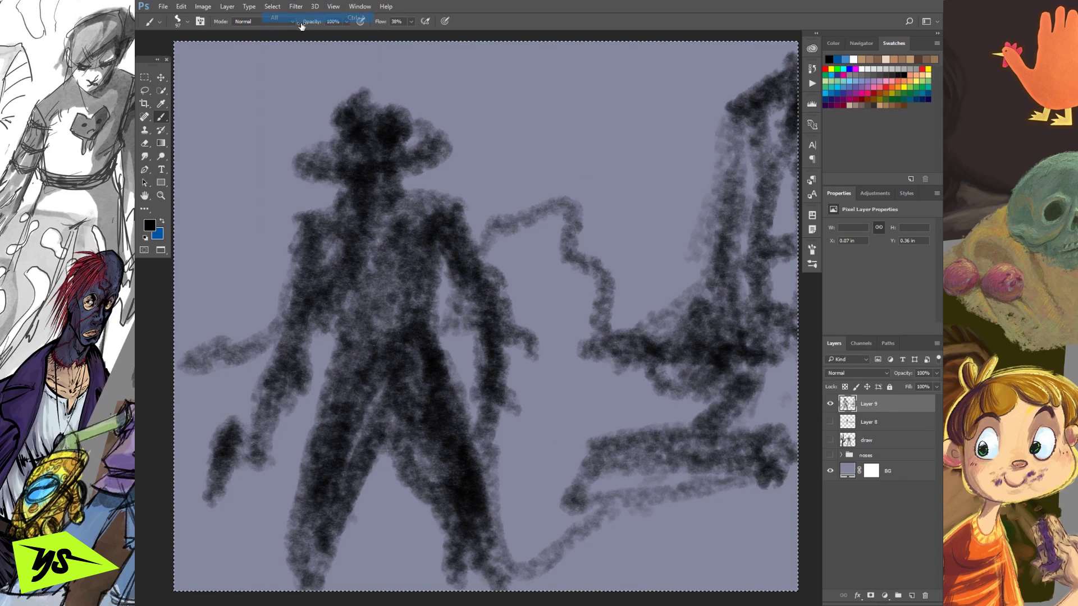
pyautogui.click(202, 6)
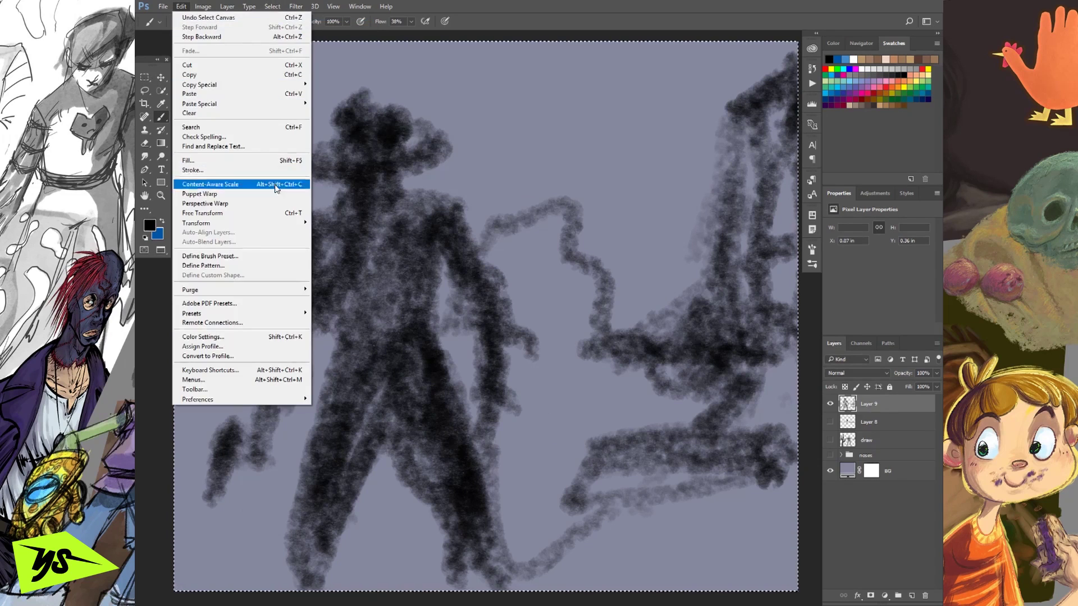
pyautogui.moveTo(264, 85)
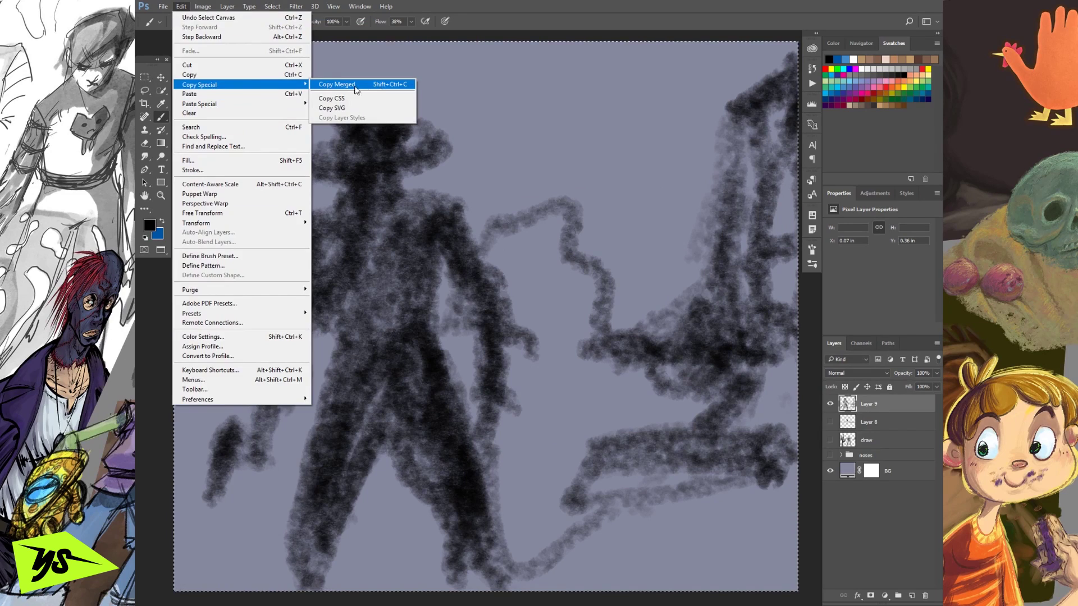
pyautogui.click(355, 86)
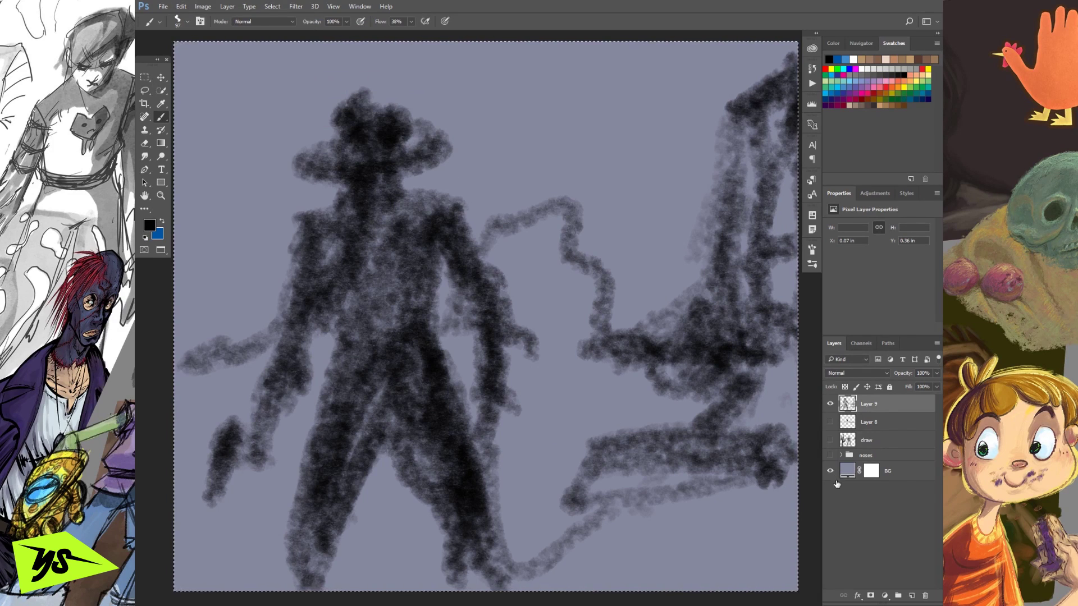
pyautogui.click(181, 7)
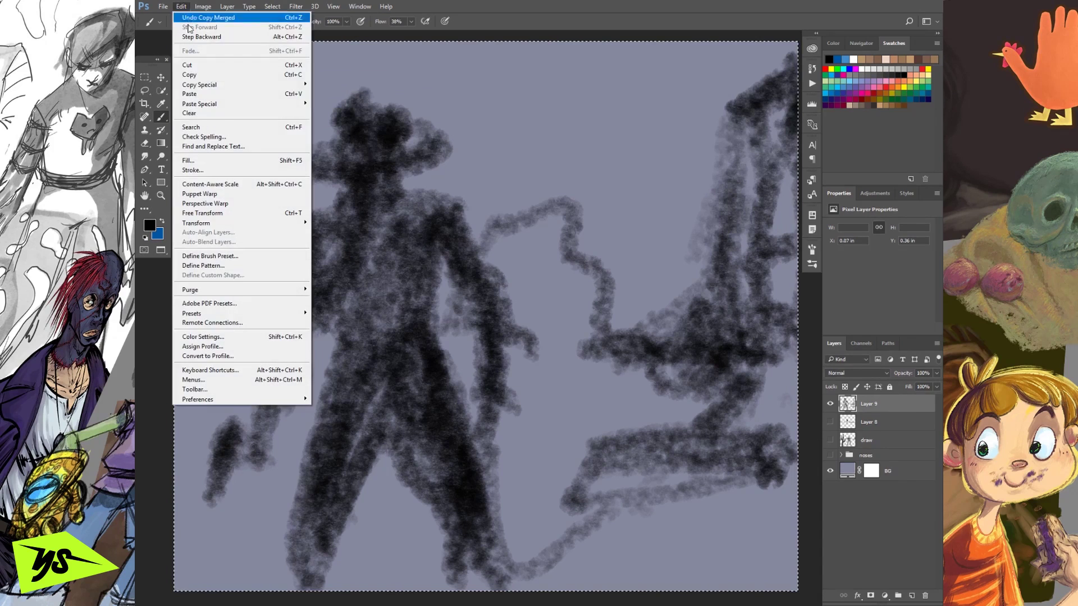
pyautogui.click(191, 94)
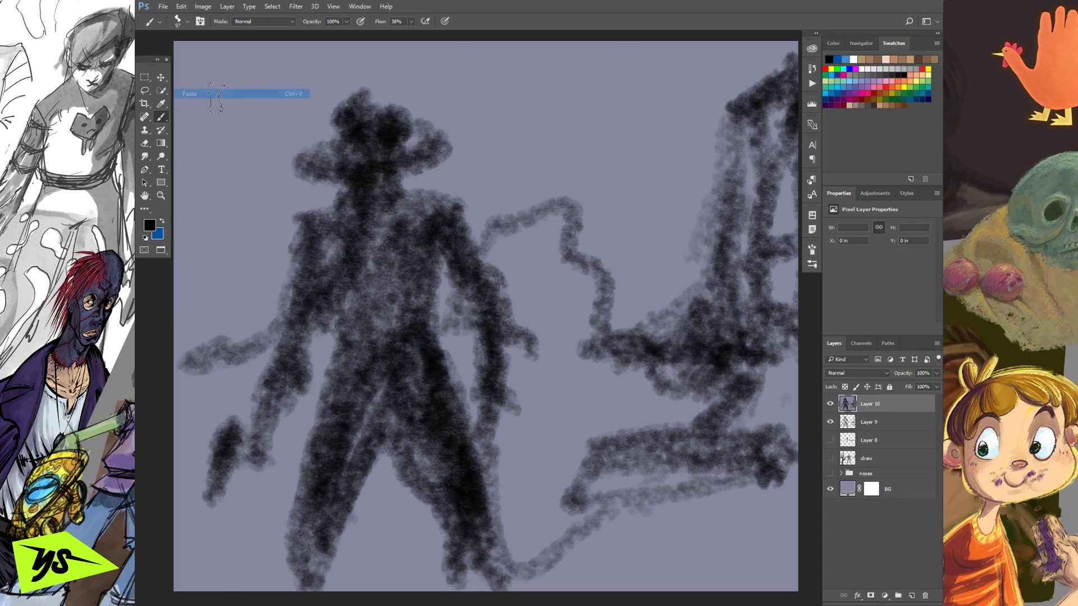
# Scale the pasted Layer 10 down to about 21% in the lower-left corner.
pyautogui.click(831, 404)
pyautogui.click(830, 404)
pyautogui.click(830, 404)
pyautogui.click(831, 404)
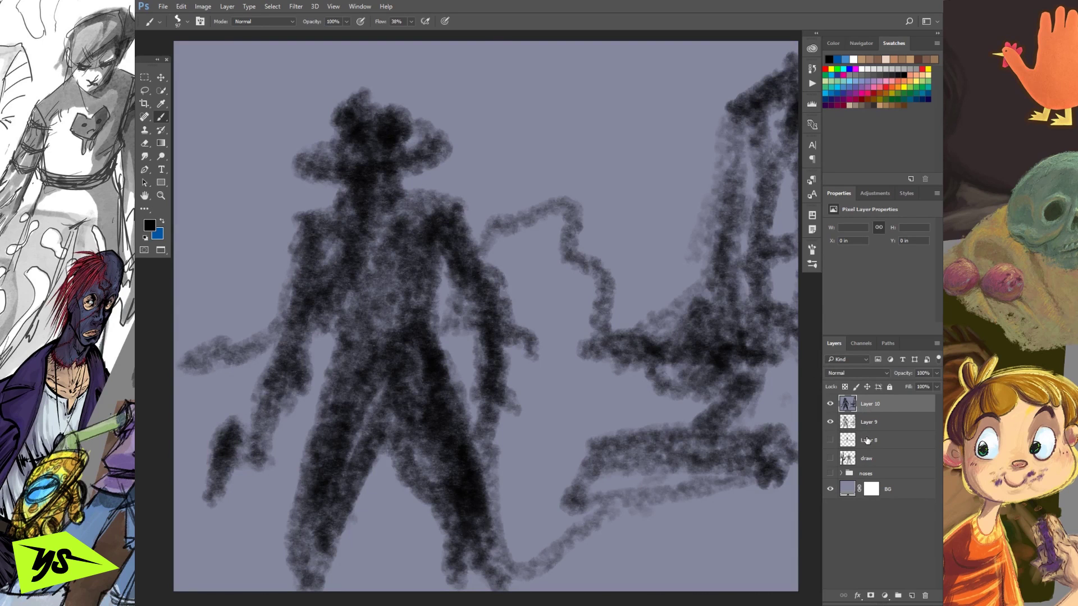
pyautogui.hotkey('ctrl', 't')
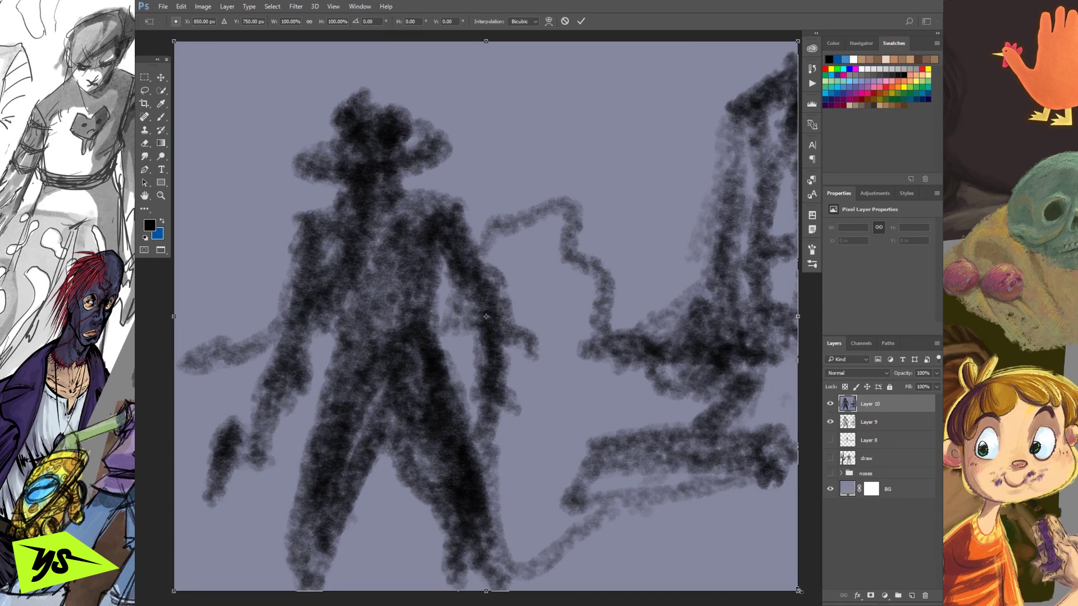
pyautogui.moveTo(798, 591); pyautogui.dragTo(392, 373)
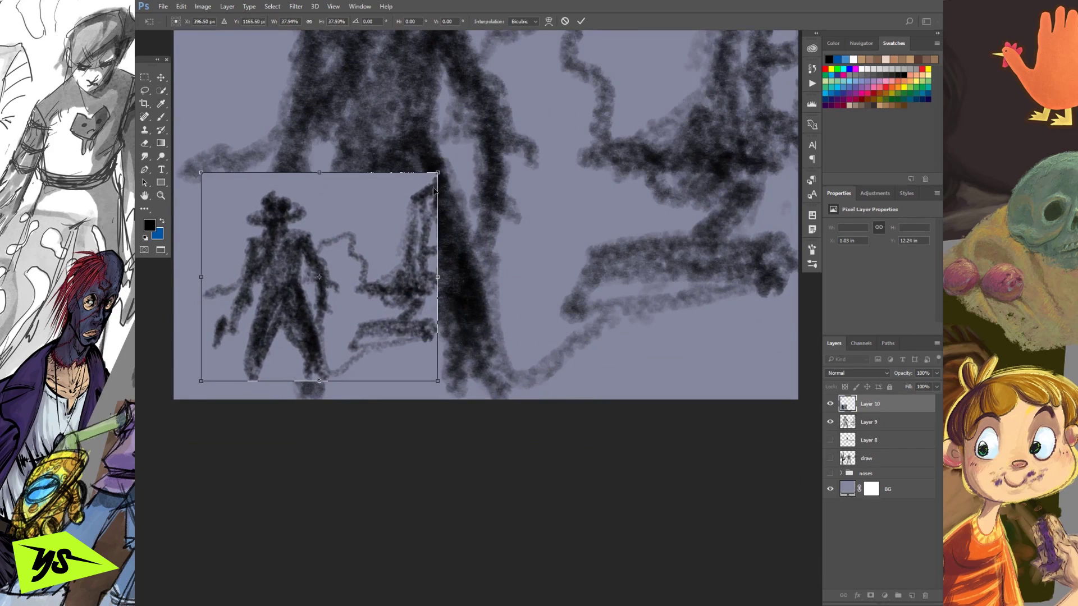
pyautogui.moveTo(437, 173); pyautogui.dragTo(335, 263)
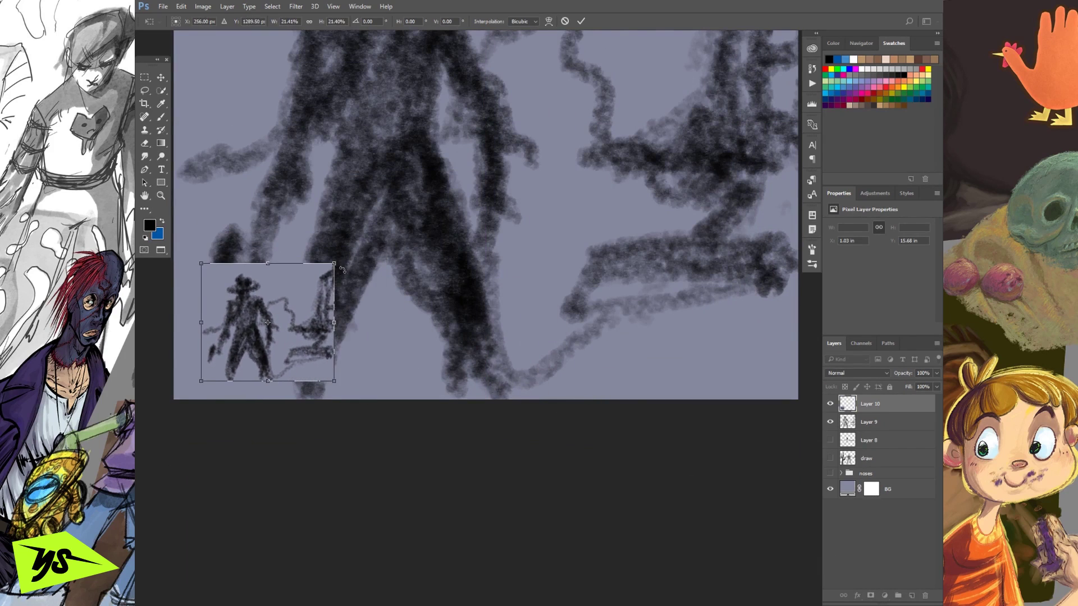
pyautogui.press('Return')
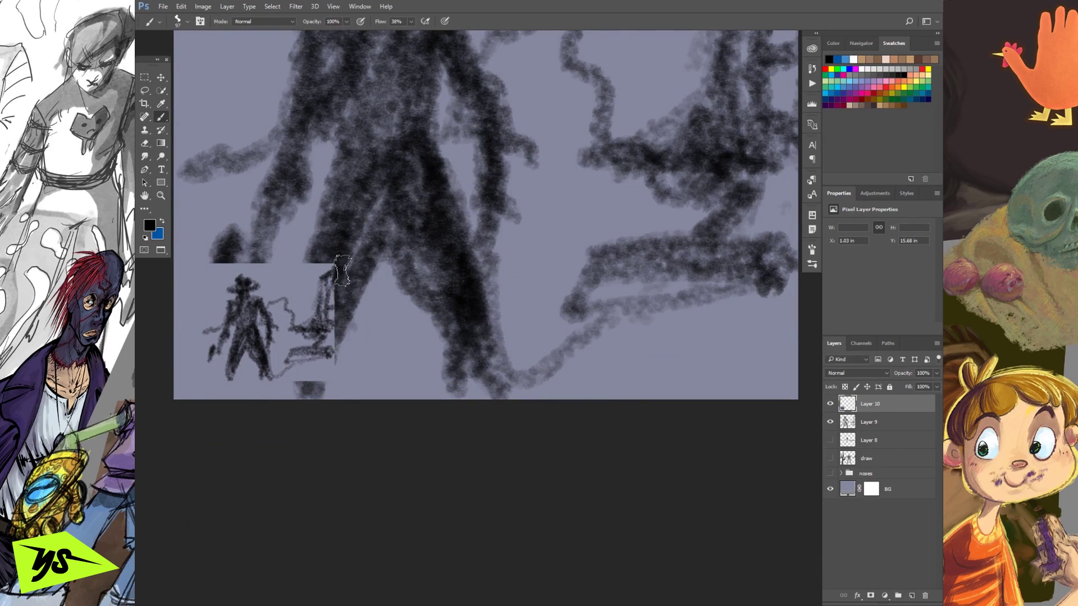
pyautogui.scroll(5, 599, 243)
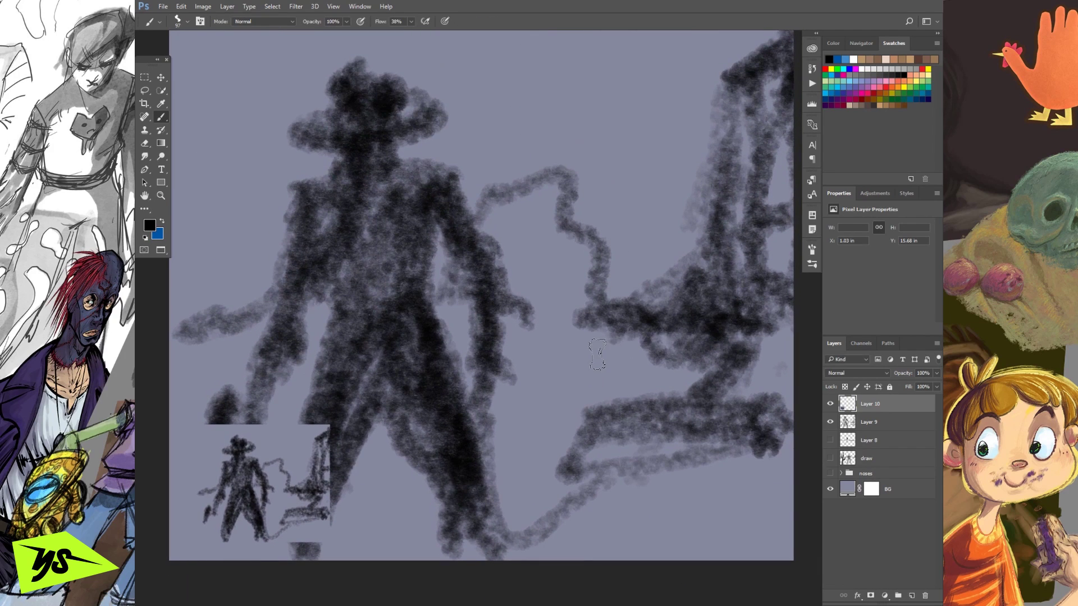
pyautogui.scroll(-3, 597, 353)
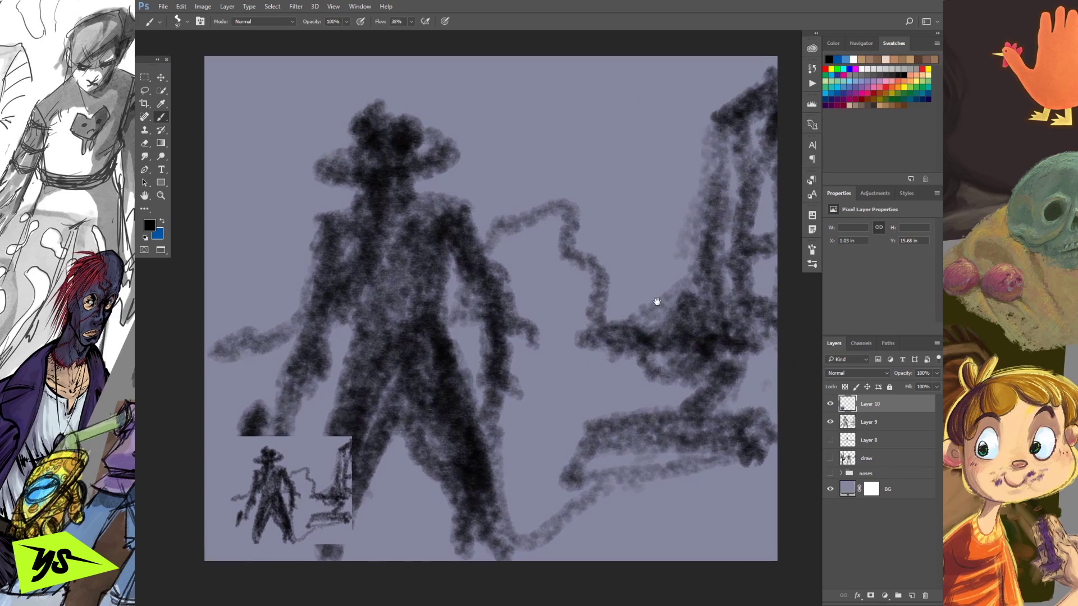
pyautogui.doubleClick(847, 489)
pyautogui.click(432, 228)
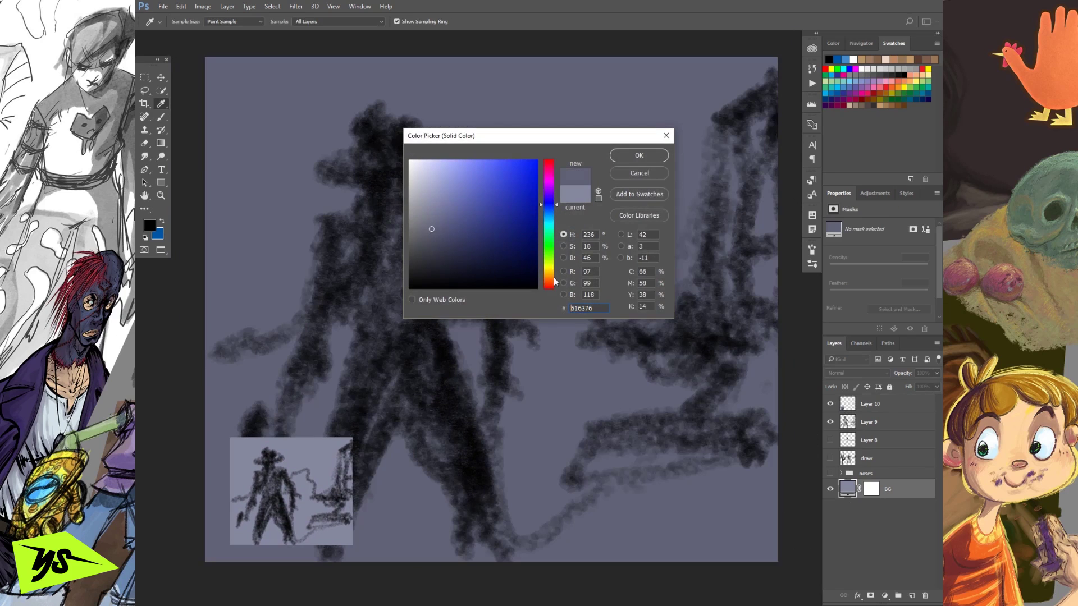
pyautogui.click(549, 192)
pyautogui.moveTo(441, 207)
pyautogui.mouseDown()
pyautogui.moveTo(426, 201)
pyautogui.moveTo(424, 215)
pyautogui.mouseUp()
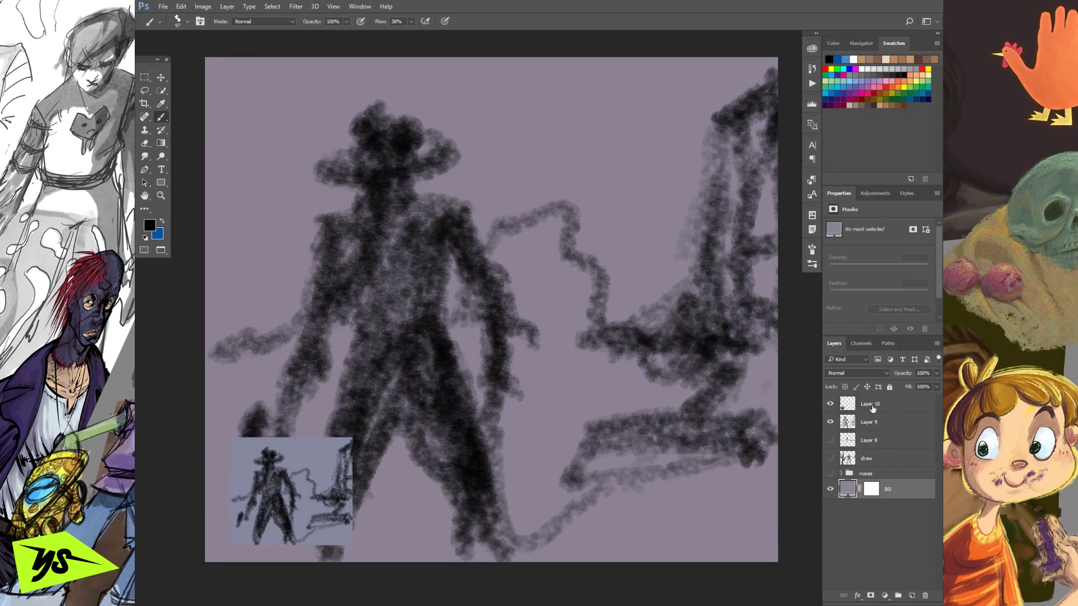
pyautogui.click(855, 422)
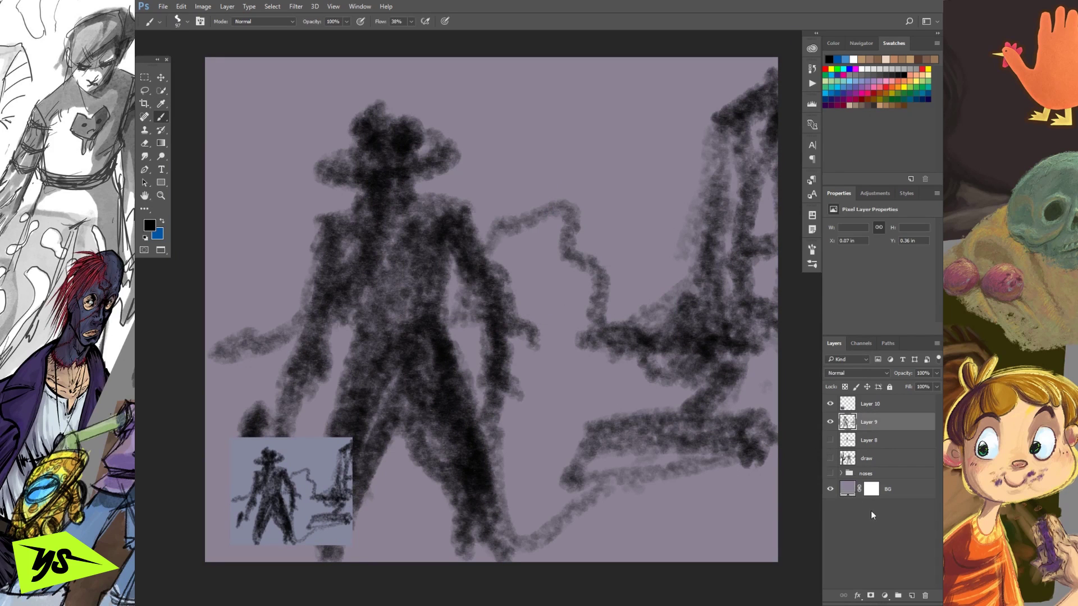
pyautogui.click(925, 597)
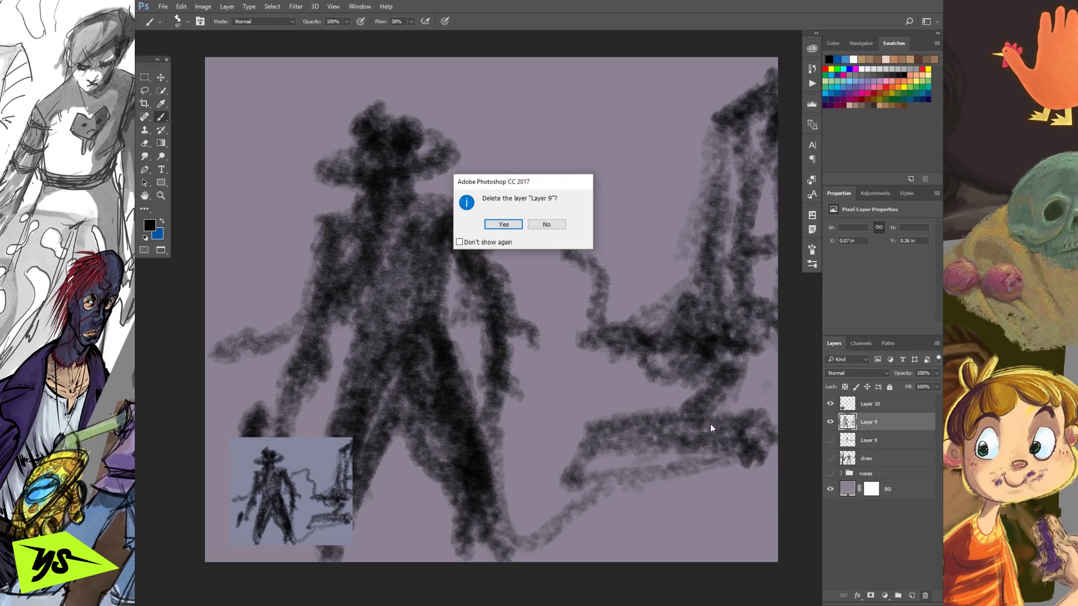
pyautogui.click(499, 226)
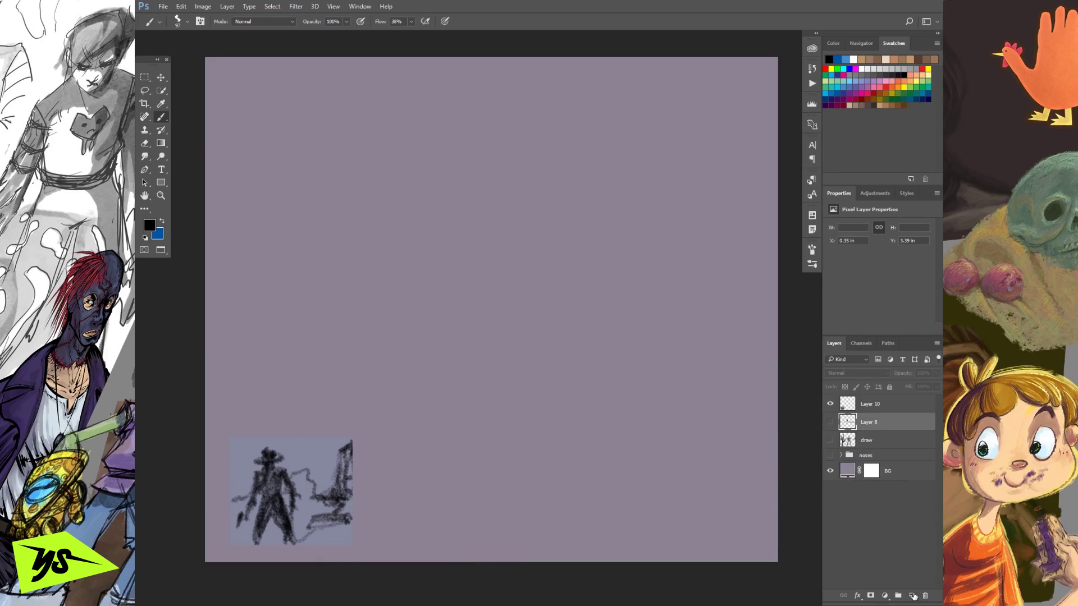
pyautogui.click(911, 595)
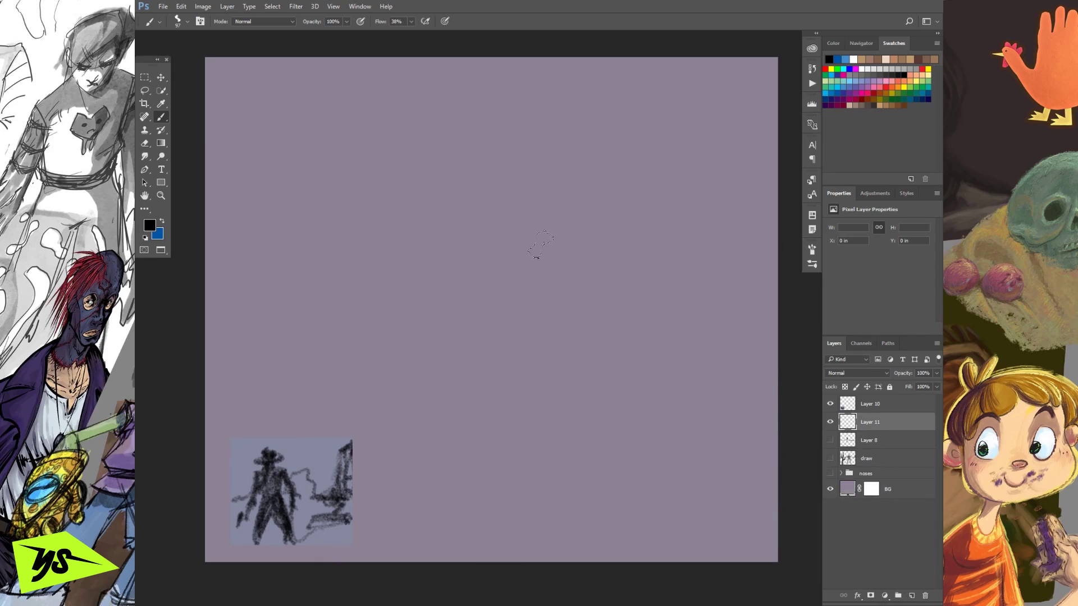
pyautogui.moveTo(284, 461)
pyautogui.mouseDown()
pyautogui.moveTo(390, 553)
pyautogui.moveTo(263, 416)
pyautogui.mouseUp()
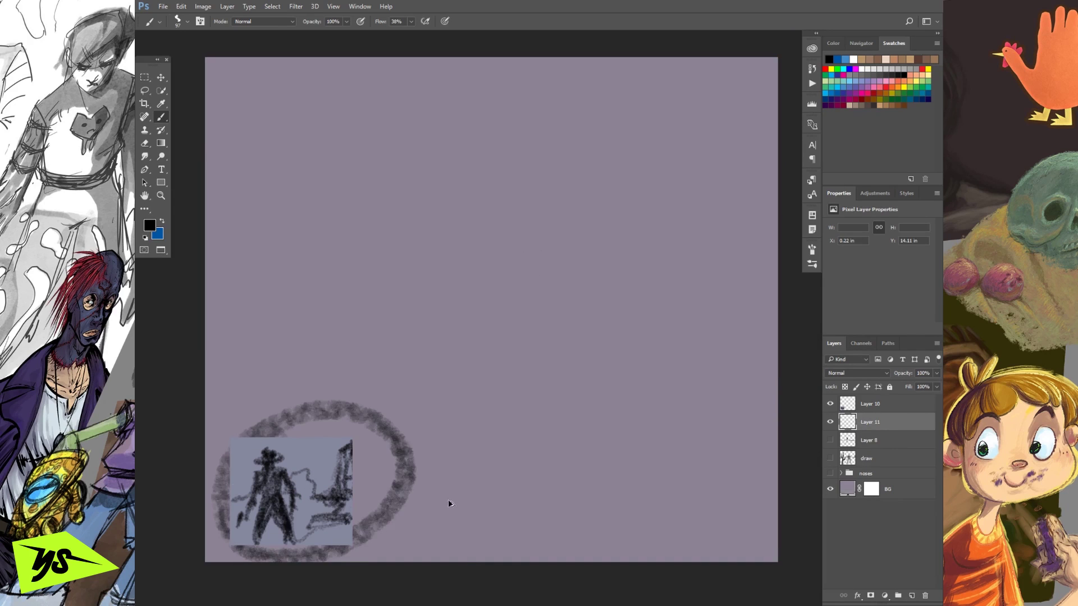
pyautogui.hotkey('ctrl', 'z')
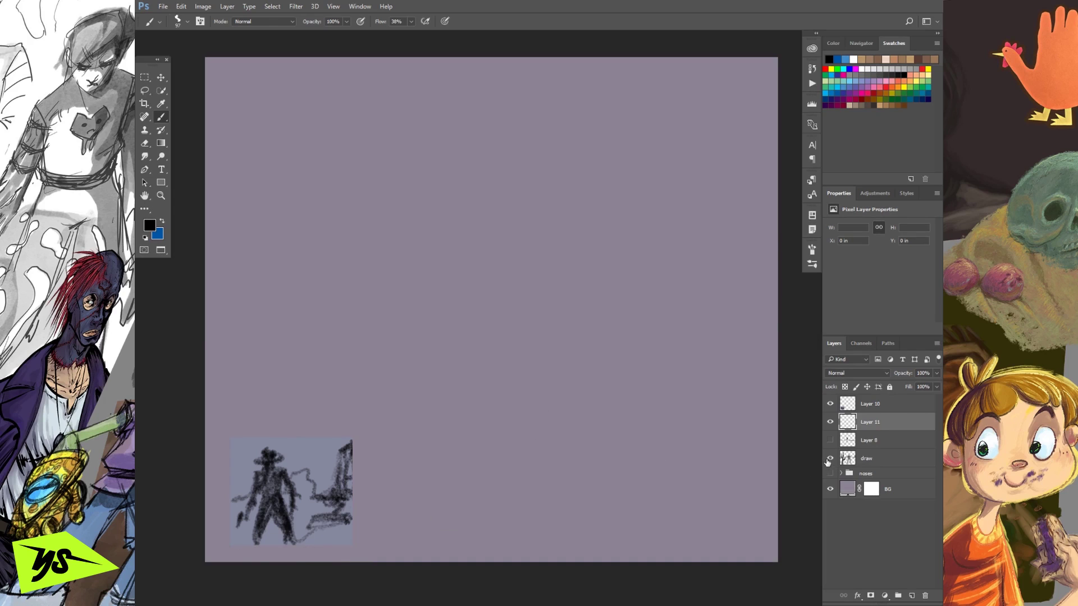
# Show only the large 'draw' sketch, then Copy Merged the whole canvas and paste it as a new layer.
pyautogui.click(829, 459)
pyautogui.click(830, 404)
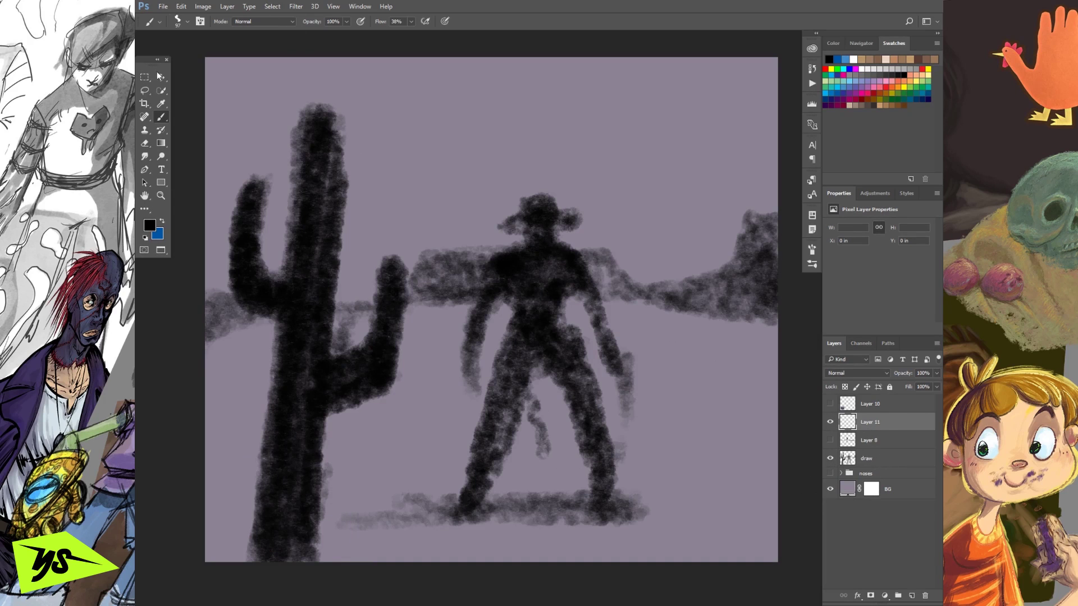
pyautogui.click(272, 6)
pyautogui.click(276, 17)
pyautogui.click(181, 6)
pyautogui.moveTo(264, 89)
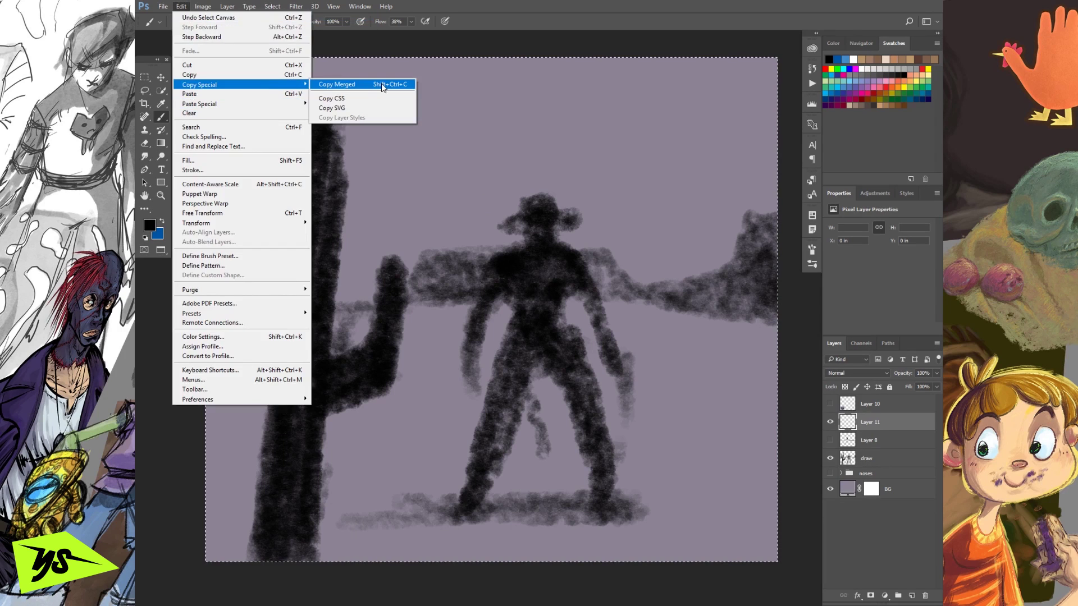
pyautogui.click(394, 85)
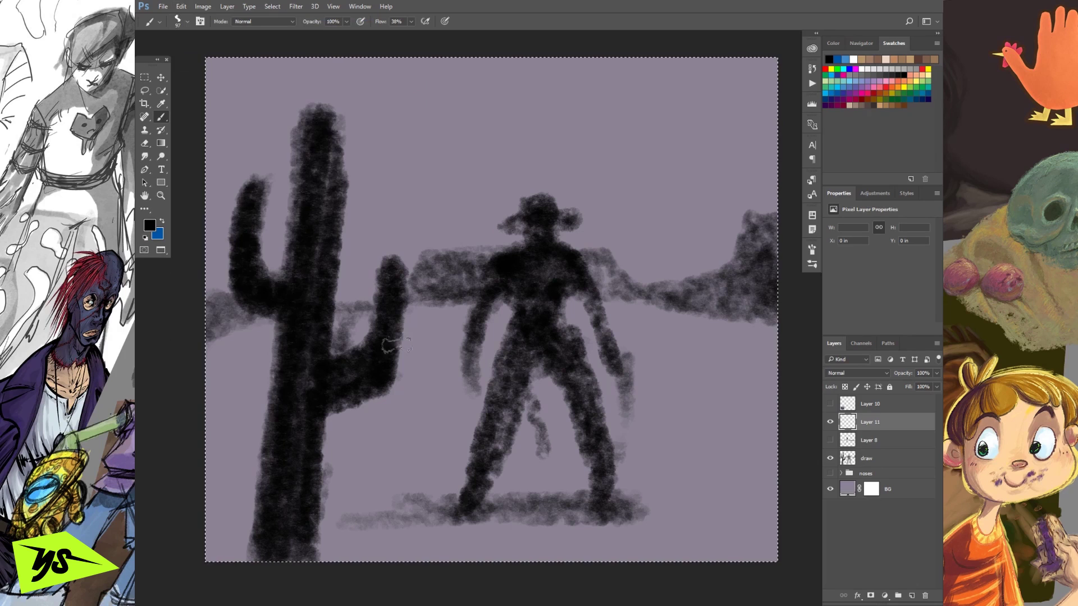
pyautogui.click(201, 10)
pyautogui.moveTo(180, 6)
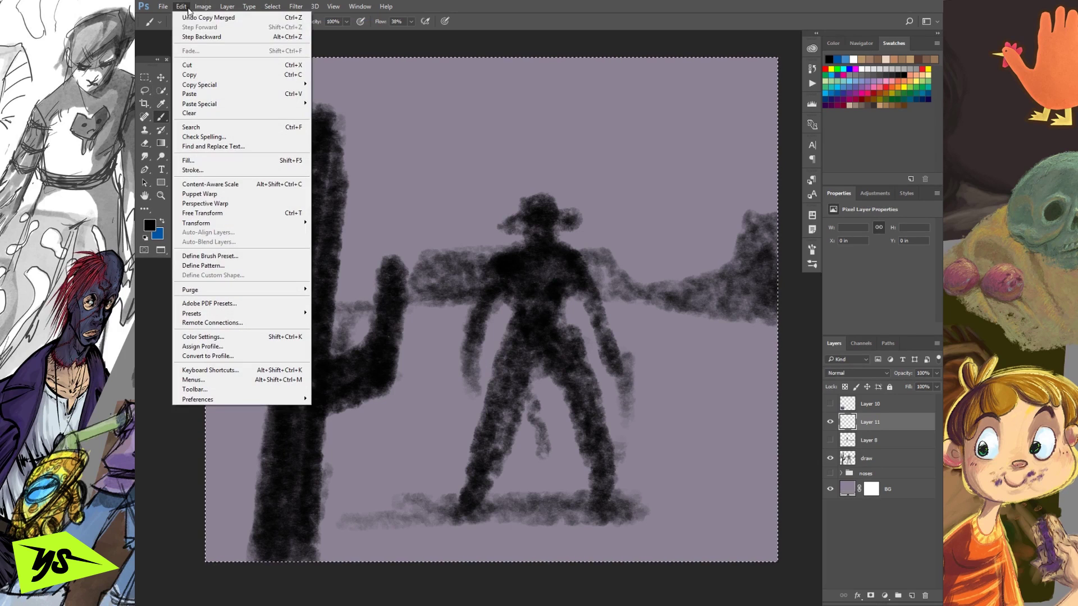
pyautogui.click(191, 93)
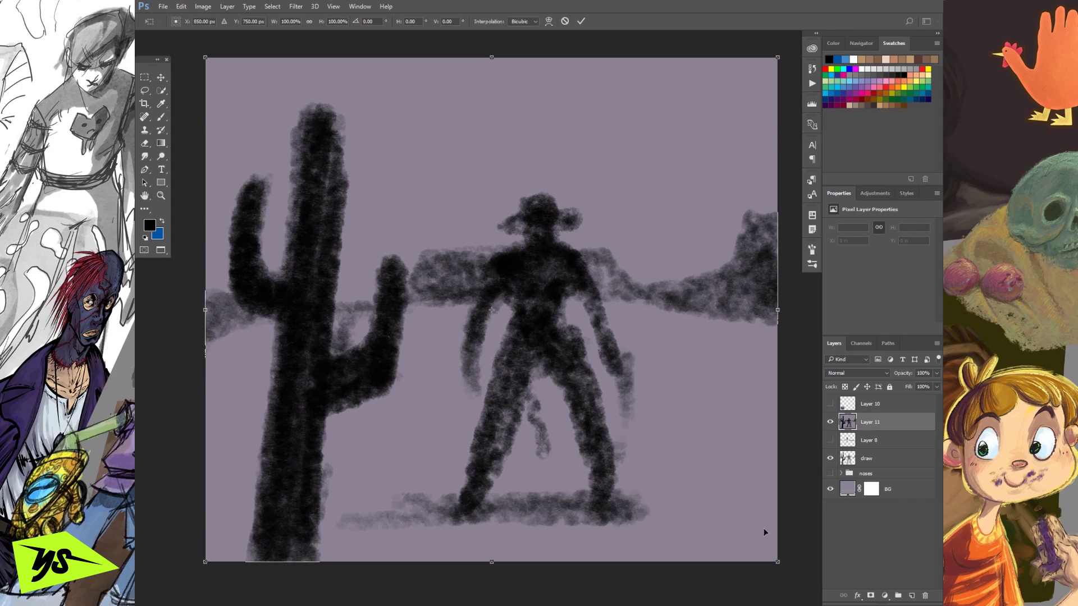
# Shrink the pasted copy to about 21% near the bottom centre, then hide both thumbnail layers.
pyautogui.hotkey('ctrl', 't')
pyautogui.moveTo(778, 562); pyautogui.dragTo(326, 164)
pyautogui.moveTo(288, 105); pyautogui.dragTo(422, 489)
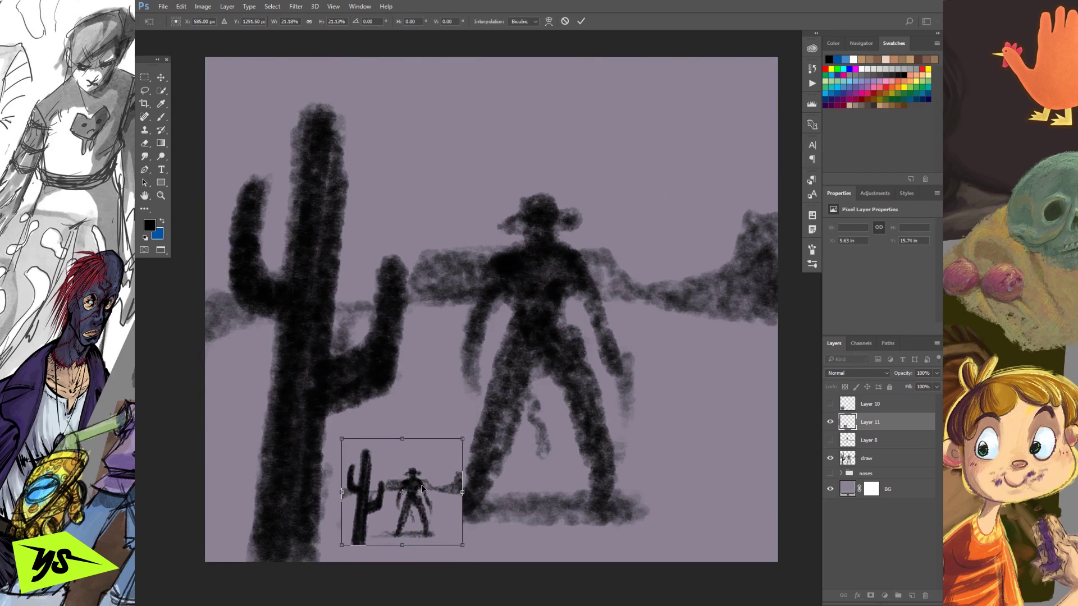
pyautogui.press('Return')
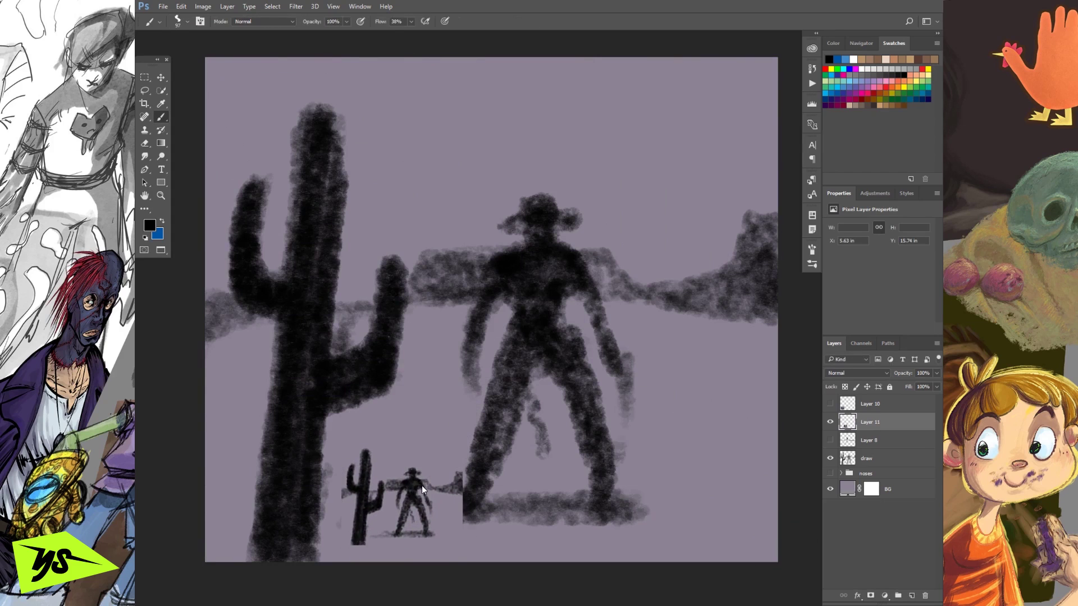
pyautogui.click(830, 405)
pyautogui.click(830, 404)
pyautogui.click(830, 423)
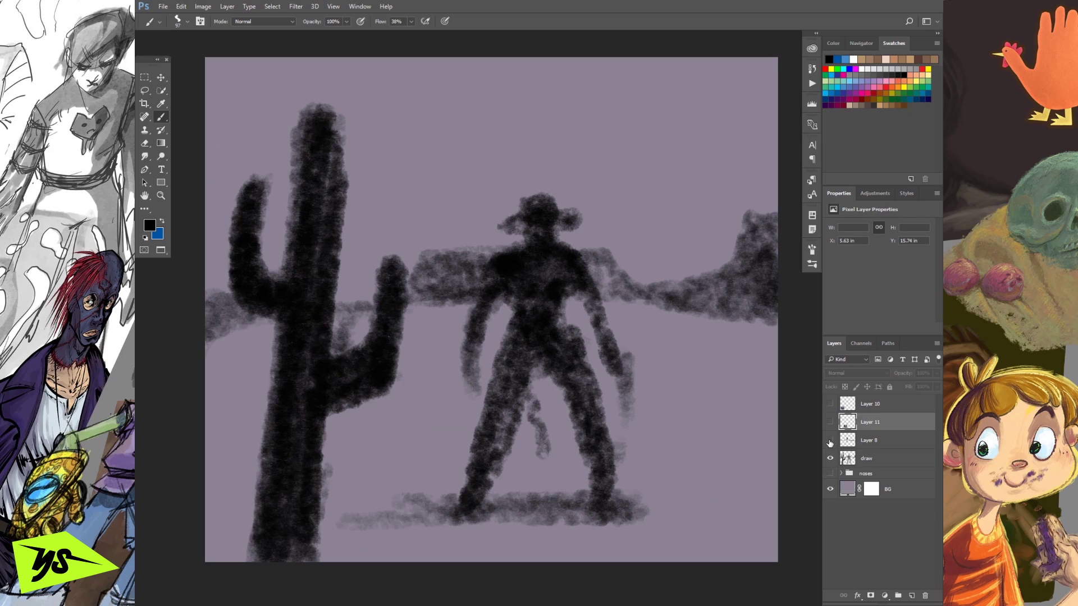
# Hide the large cactus-and-cowboy sketch and add a new empty layer.
pyautogui.click(879, 441)
pyautogui.click(830, 459)
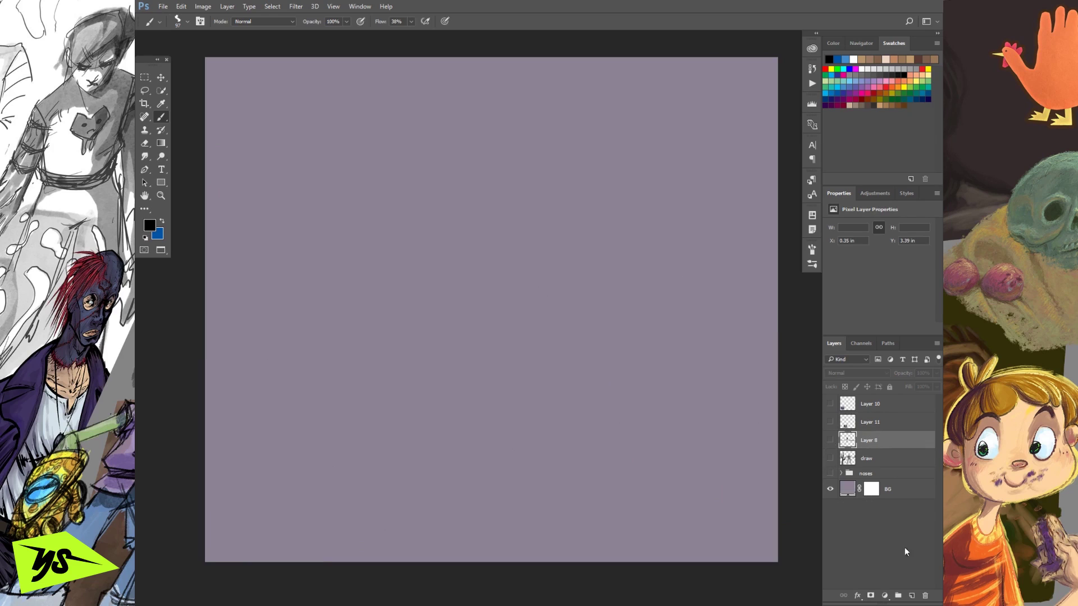
pyautogui.click(912, 597)
# Set the background fill to grey-green 929382 and paint a vertical figure blob on Layer 12.
pyautogui.doubleClick(847, 508)
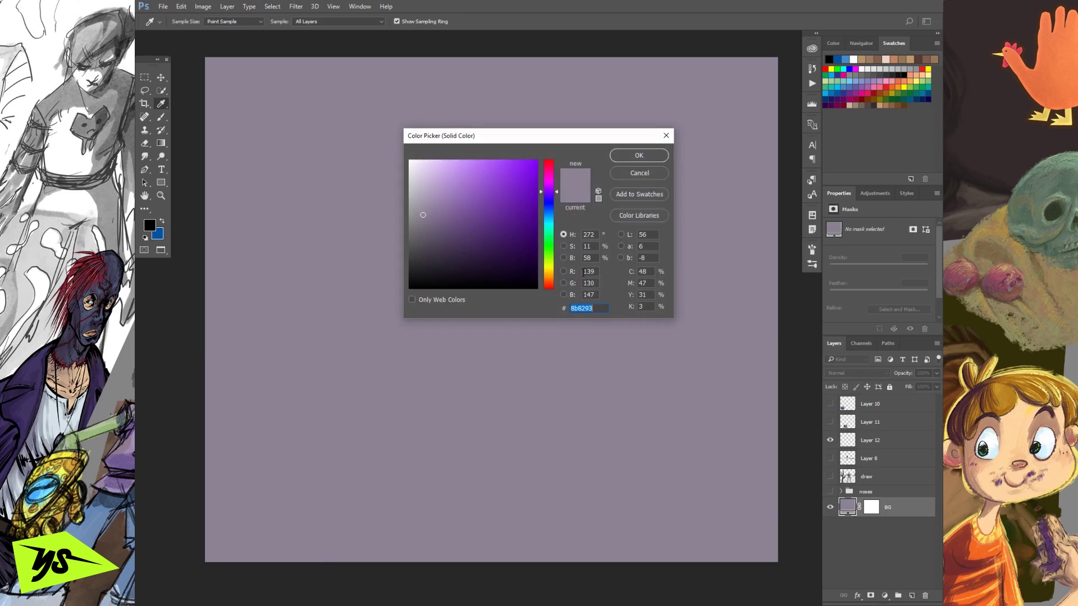
pyautogui.write('929382')
pyautogui.click(642, 156)
pyautogui.click(879, 444)
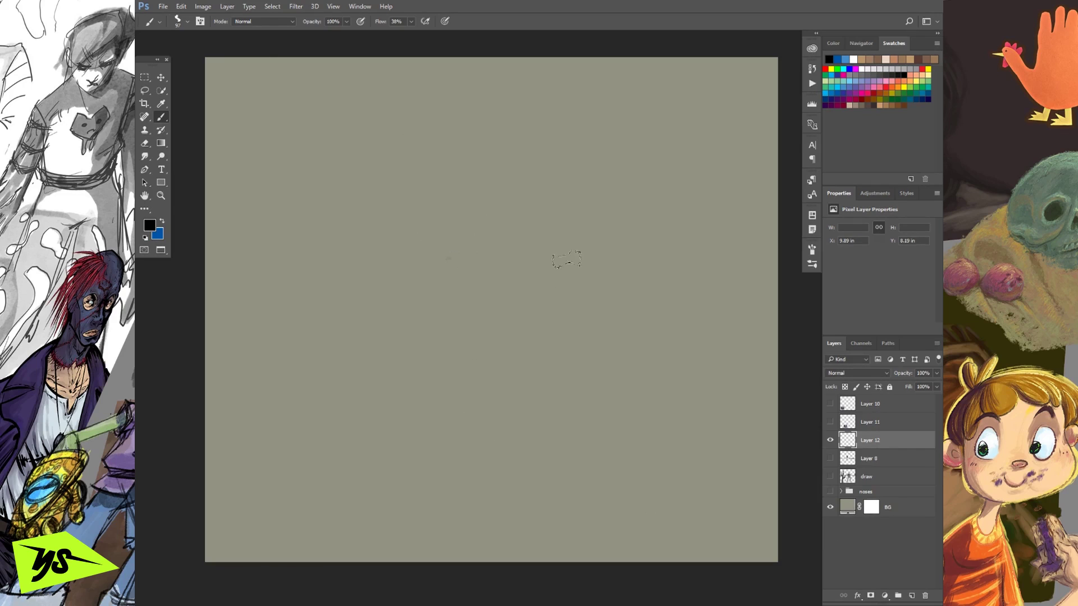
pyautogui.moveTo(576, 225)
pyautogui.mouseDown()
pyautogui.moveTo(571, 202)
pyautogui.moveTo(543, 330)
pyautogui.moveTo(562, 258)
pyautogui.moveTo(539, 302)
pyautogui.moveTo(595, 304)
pyautogui.moveTo(598, 394)
pyautogui.moveTo(584, 232)
pyautogui.moveTo(558, 335)
pyautogui.moveTo(577, 264)
pyautogui.moveTo(595, 352)
pyautogui.moveTo(556, 394)
pyautogui.moveTo(578, 396)
pyautogui.mouseUp()
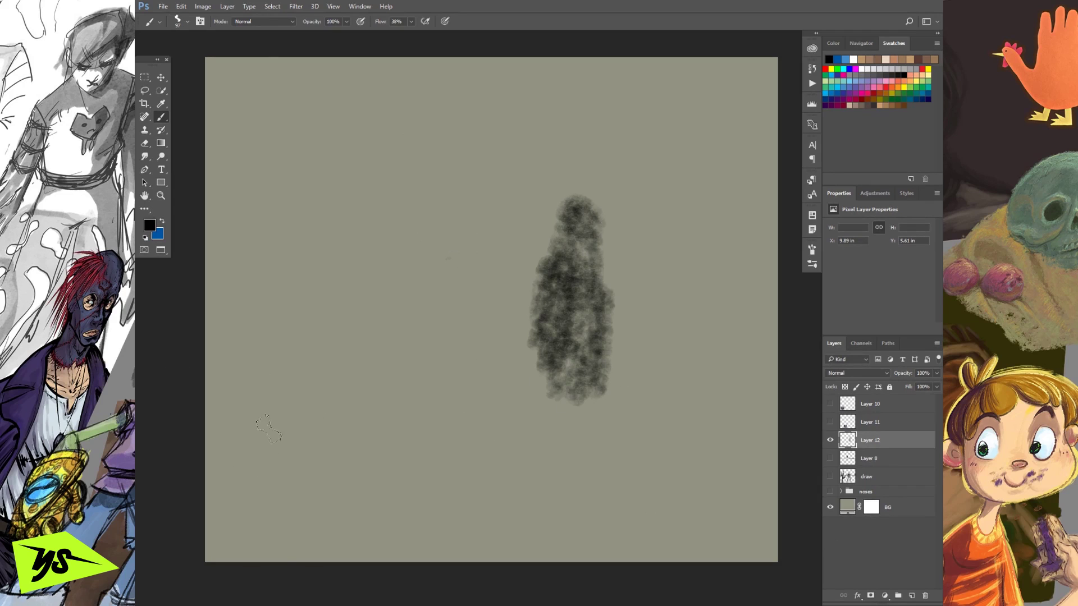
# Paint a thick, dark hilly horizon band across the canvas.
pyautogui.moveTo(206, 191); pyautogui.dragTo(744, 209)
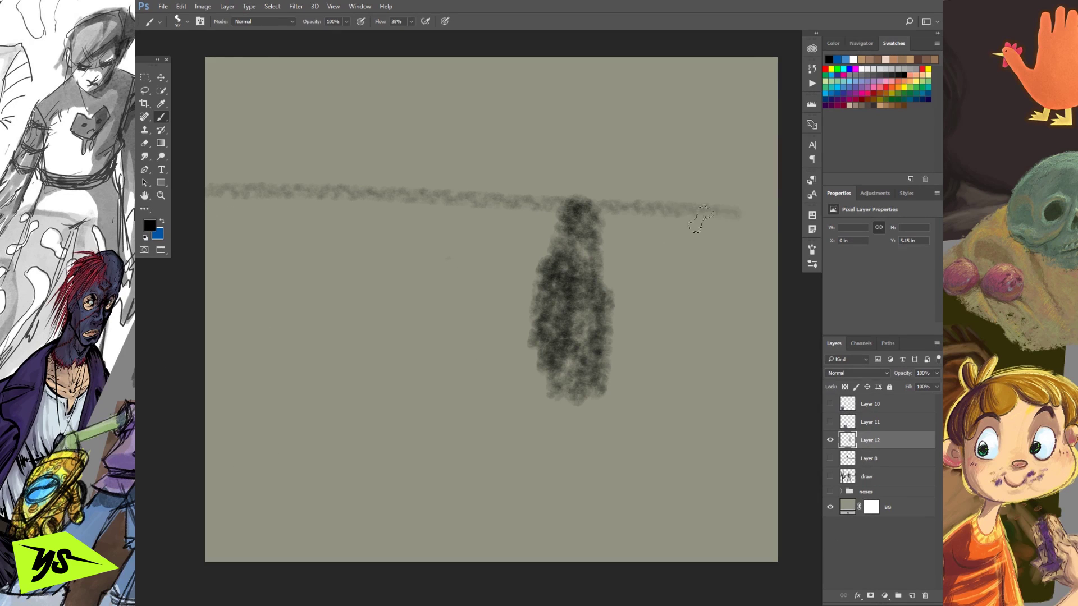
pyautogui.moveTo(651, 219); pyautogui.dragTo(780, 207)
pyautogui.moveTo(200, 171)
pyautogui.mouseDown()
pyautogui.moveTo(484, 209)
pyautogui.moveTo(724, 213)
pyautogui.mouseUp()
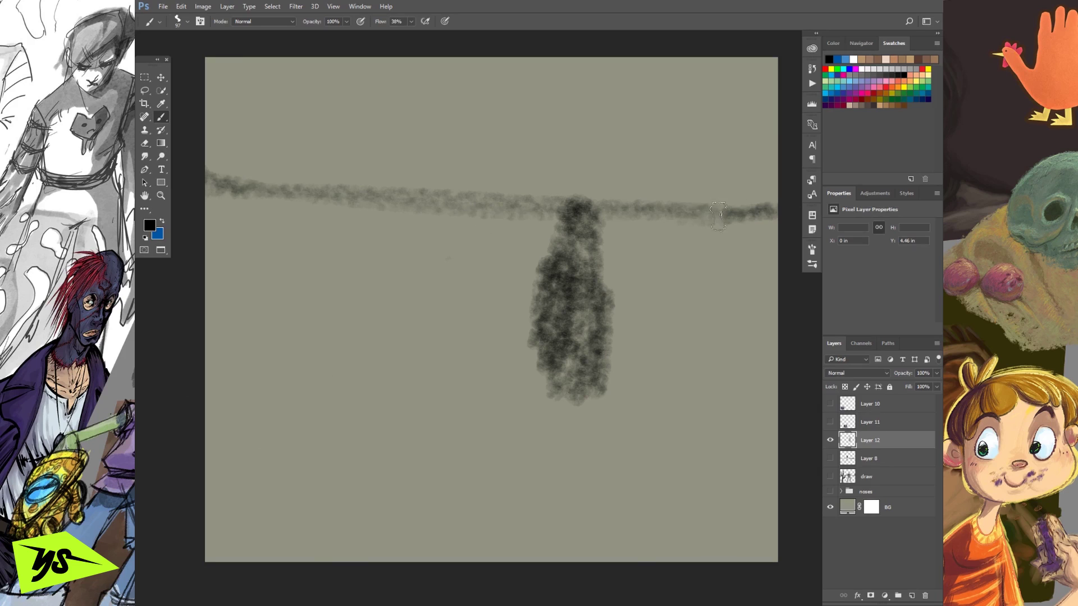
pyautogui.moveTo(231, 185)
pyautogui.mouseDown()
pyautogui.moveTo(325, 163)
pyautogui.moveTo(381, 166)
pyautogui.moveTo(371, 167)
pyautogui.moveTo(451, 177)
pyautogui.moveTo(299, 183)
pyautogui.moveTo(351, 173)
pyautogui.moveTo(458, 202)
pyautogui.moveTo(465, 194)
pyautogui.moveTo(477, 207)
pyautogui.moveTo(215, 189)
pyautogui.moveTo(319, 181)
pyautogui.mouseUp()
pyautogui.moveTo(528, 208); pyautogui.dragTo(586, 166)
pyautogui.moveTo(626, 204)
pyautogui.mouseDown()
pyautogui.moveTo(752, 202)
pyautogui.moveTo(682, 214)
pyautogui.moveTo(708, 194)
pyautogui.moveTo(725, 196)
pyautogui.moveTo(713, 212)
pyautogui.moveTo(725, 209)
pyautogui.mouseUp()
pyautogui.hotkey('ctrl', 'z')
pyautogui.moveTo(249, 190); pyautogui.dragTo(213, 185)
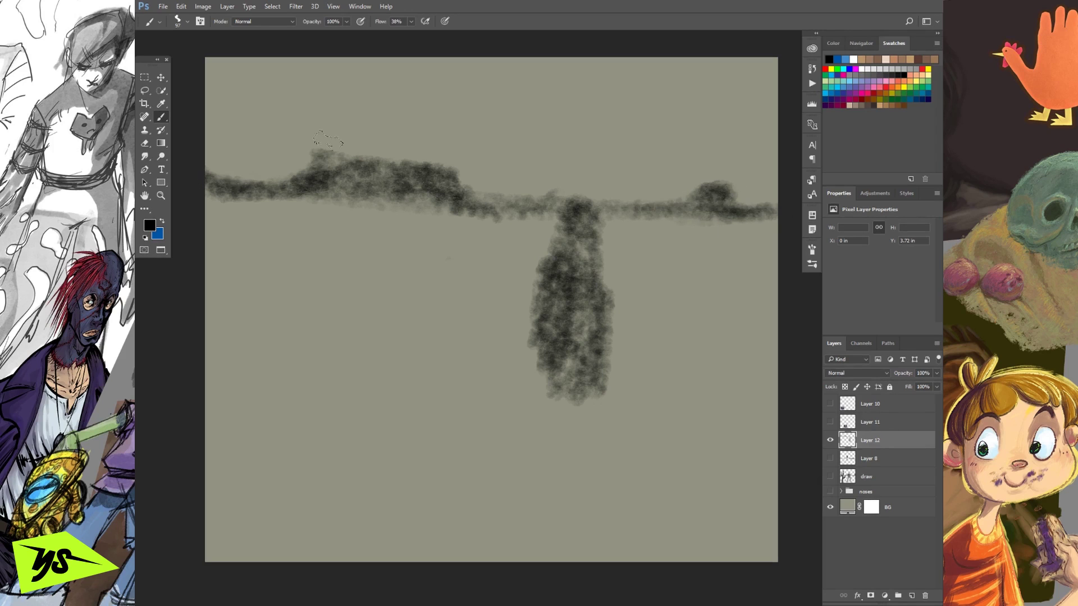
# Retry until a dome-shaped arc sits over the horizon, darkening where it meets the figure.
pyautogui.moveTo(426, 166)
pyautogui.mouseDown()
pyautogui.moveTo(555, 178)
pyautogui.moveTo(566, 219)
pyautogui.mouseUp()
pyautogui.hotkey('ctrl', 'z')
pyautogui.moveTo(362, 173); pyautogui.dragTo(494, 181)
pyautogui.hotkey('ctrl', 'z')
pyautogui.moveTo(371, 171); pyautogui.dragTo(502, 175)
pyautogui.hotkey('ctrl', 'z')
pyautogui.moveTo(441, 83); pyautogui.dragTo(556, 63)
pyautogui.hotkey('ctrl', 'z')
pyautogui.moveTo(379, 168); pyautogui.dragTo(494, 185)
pyautogui.hotkey('ctrl', 'z')
pyautogui.moveTo(400, 144); pyautogui.dragTo(532, 193)
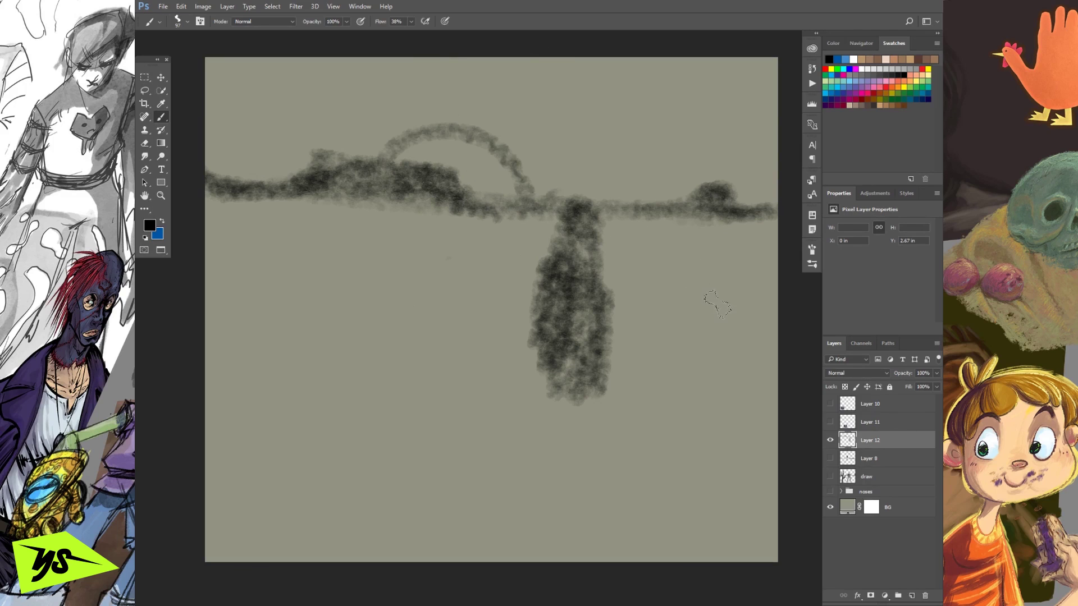
pyautogui.moveTo(580, 193); pyautogui.dragTo(589, 213)
# Paint the figure's arms, one bent toward the hip and one angled down.
pyautogui.moveTo(539, 252); pyautogui.dragTo(485, 399)
pyautogui.hotkey('ctrl', 'z')
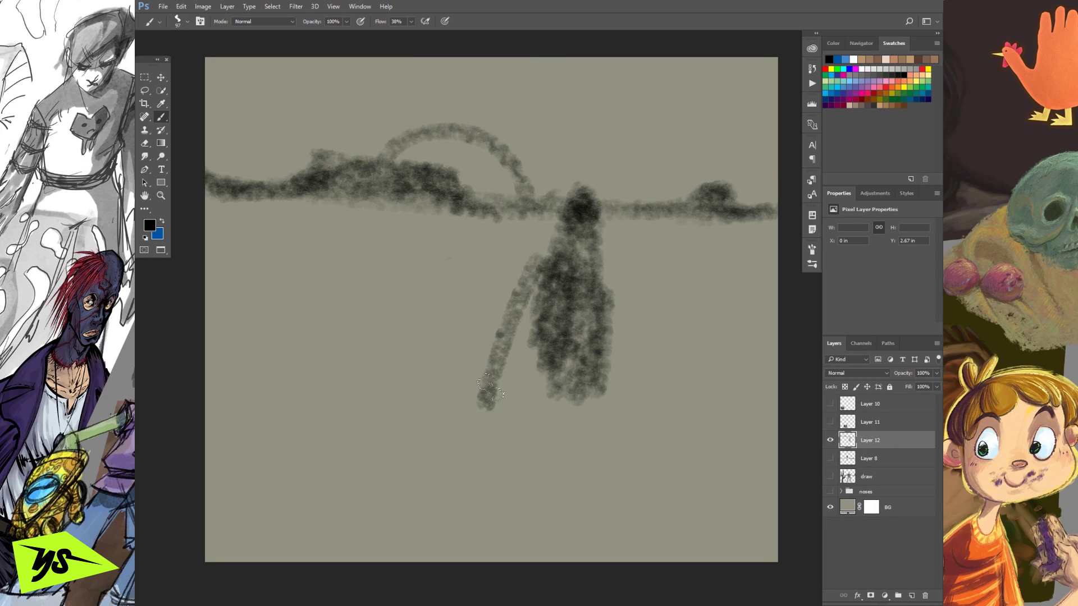
pyautogui.hotkey('ctrl', 'z')
pyautogui.moveTo(547, 257); pyautogui.dragTo(566, 379)
pyautogui.moveTo(530, 289)
pyautogui.mouseDown()
pyautogui.moveTo(497, 283)
pyautogui.moveTo(548, 260)
pyautogui.moveTo(519, 343)
pyautogui.moveTo(575, 344)
pyautogui.mouseUp()
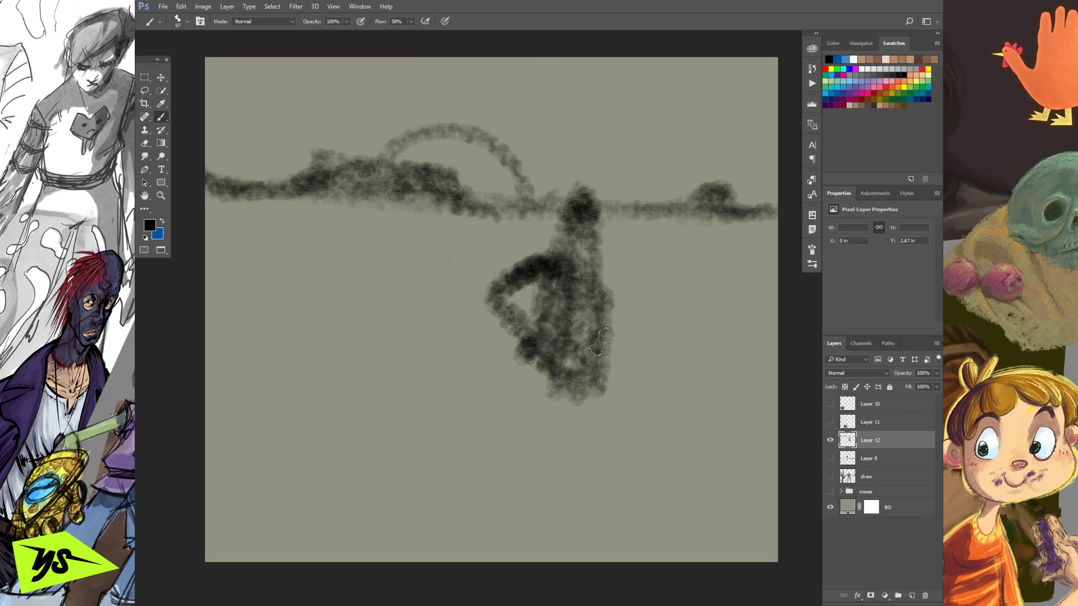
pyautogui.moveTo(595, 269); pyautogui.dragTo(686, 387)
pyautogui.hotkey('ctrl', 'z')
pyautogui.moveTo(587, 263)
pyautogui.mouseDown()
pyautogui.moveTo(691, 361)
pyautogui.moveTo(669, 400)
pyautogui.moveTo(634, 303)
pyautogui.moveTo(677, 354)
pyautogui.mouseUp()
# Paint the figure's wide-spread legs and feet.
pyautogui.moveTo(543, 362); pyautogui.dragTo(505, 469)
pyautogui.hotkey('ctrl', 'z')
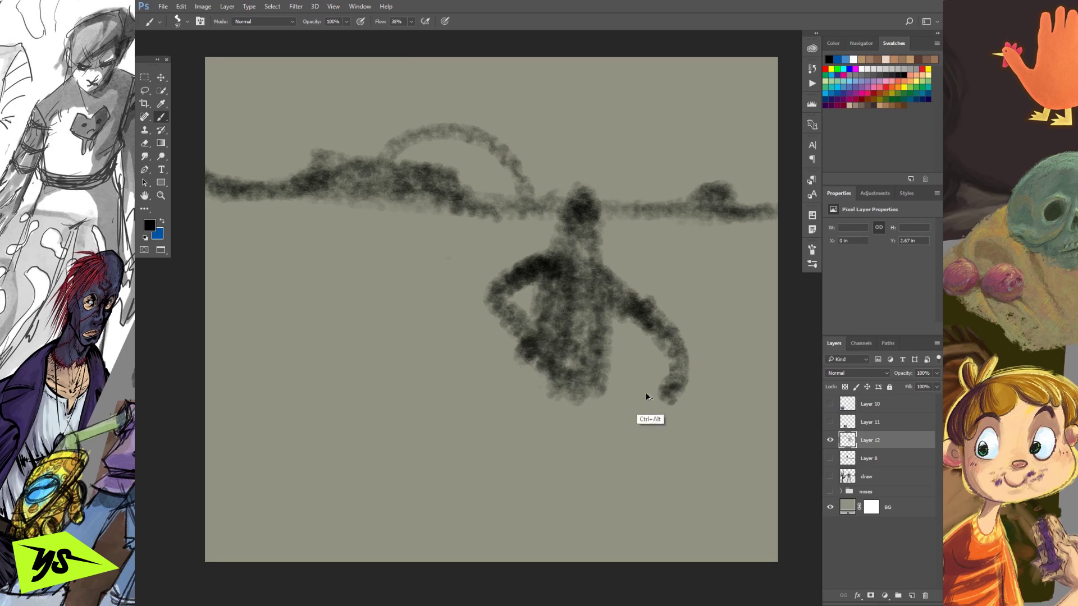
pyautogui.moveTo(527, 352); pyautogui.dragTo(497, 469)
pyautogui.moveTo(586, 365)
pyautogui.mouseDown()
pyautogui.moveTo(654, 452)
pyautogui.moveTo(600, 364)
pyautogui.moveTo(657, 466)
pyautogui.moveTo(595, 383)
pyautogui.moveTo(624, 420)
pyautogui.moveTo(569, 372)
pyautogui.moveTo(500, 480)
pyautogui.mouseUp()
pyautogui.moveTo(553, 376); pyautogui.dragTo(514, 491)
pyautogui.moveTo(457, 514)
pyautogui.mouseDown()
pyautogui.moveTo(489, 513)
pyautogui.moveTo(470, 506)
pyautogui.mouseUp()
pyautogui.hotkey('ctrl', 'z')
pyautogui.moveTo(651, 475); pyautogui.dragTo(688, 507)
pyautogui.moveTo(497, 462); pyautogui.dragTo(508, 489)
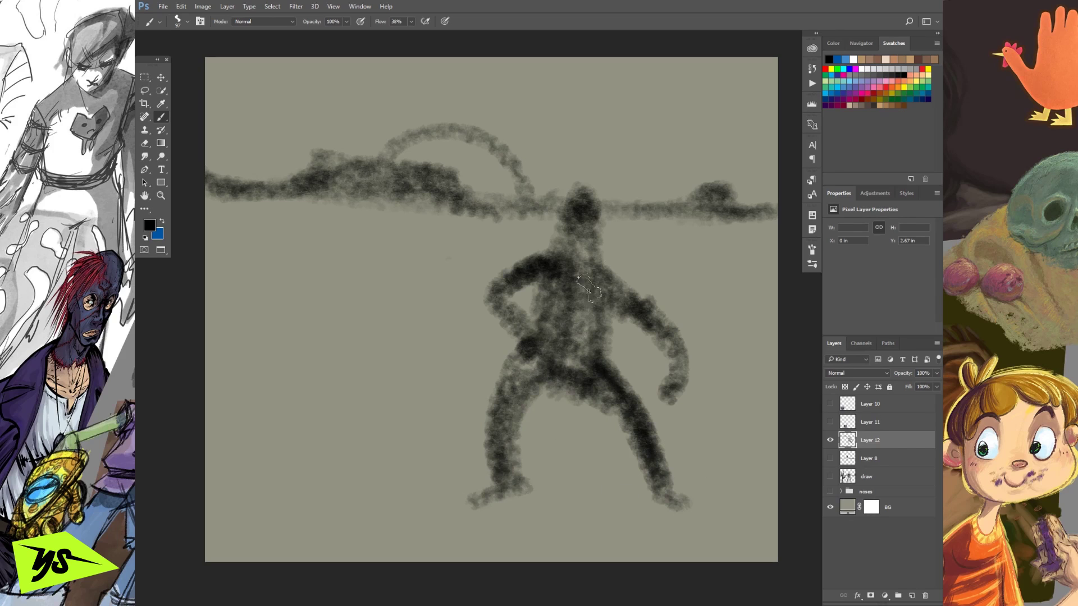
# Rework the figure's head, keeping a lighter stroke through it.
pyautogui.moveTo(579, 220); pyautogui.dragTo(576, 247)
pyautogui.moveTo(513, 222); pyautogui.dragTo(646, 222)
pyautogui.hotkey('ctrl', 'z')
pyautogui.moveTo(533, 217); pyautogui.dragTo(637, 218)
pyautogui.hotkey('ctrl', 'z')
pyautogui.moveTo(561, 203)
pyautogui.mouseDown()
pyautogui.moveTo(604, 172)
pyautogui.moveTo(578, 227)
pyautogui.moveTo(646, 193)
pyautogui.mouseUp()
pyautogui.hotkey('ctrl', 'z')
pyautogui.moveTo(570, 202)
pyautogui.mouseDown()
pyautogui.moveTo(635, 191)
pyautogui.moveTo(510, 221)
pyautogui.moveTo(747, 205)
pyautogui.mouseUp()
pyautogui.hotkey('ctrl', 'z')
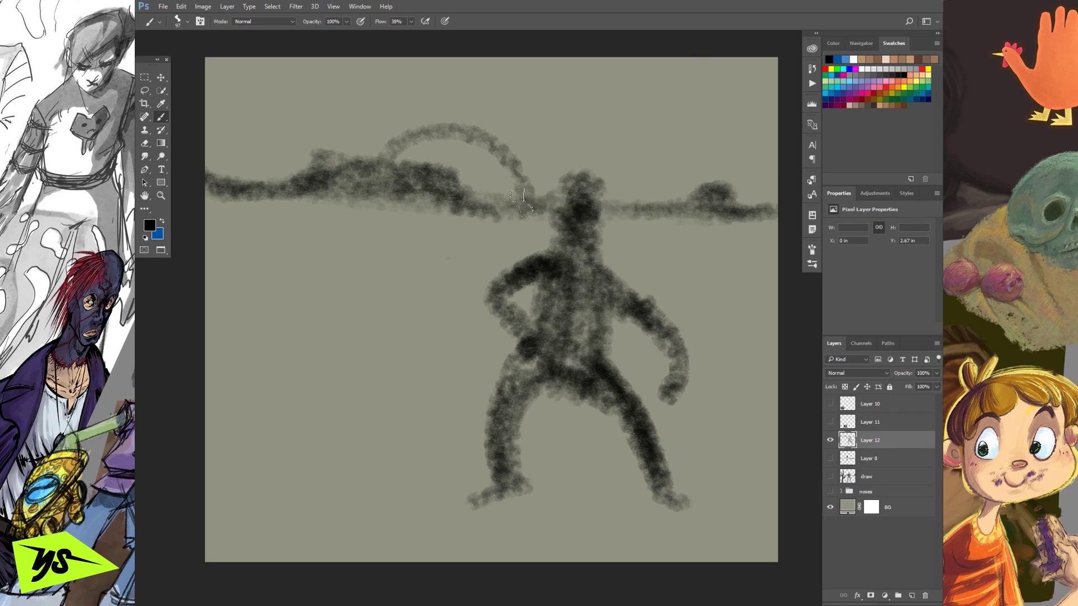
pyautogui.moveTo(512, 213); pyautogui.dragTo(730, 212)
pyautogui.moveTo(565, 195); pyautogui.dragTo(671, 137)
pyautogui.hotkey('ctrl', 'z')
# Erase the head area and repaint the head, neck, shoulder and torso dark.
pyautogui.moveTo(574, 183)
pyautogui.mouseDown()
pyautogui.moveTo(584, 202)
pyautogui.moveTo(562, 230)
pyautogui.moveTo(584, 255)
pyautogui.moveTo(492, 274)
pyautogui.mouseUp()
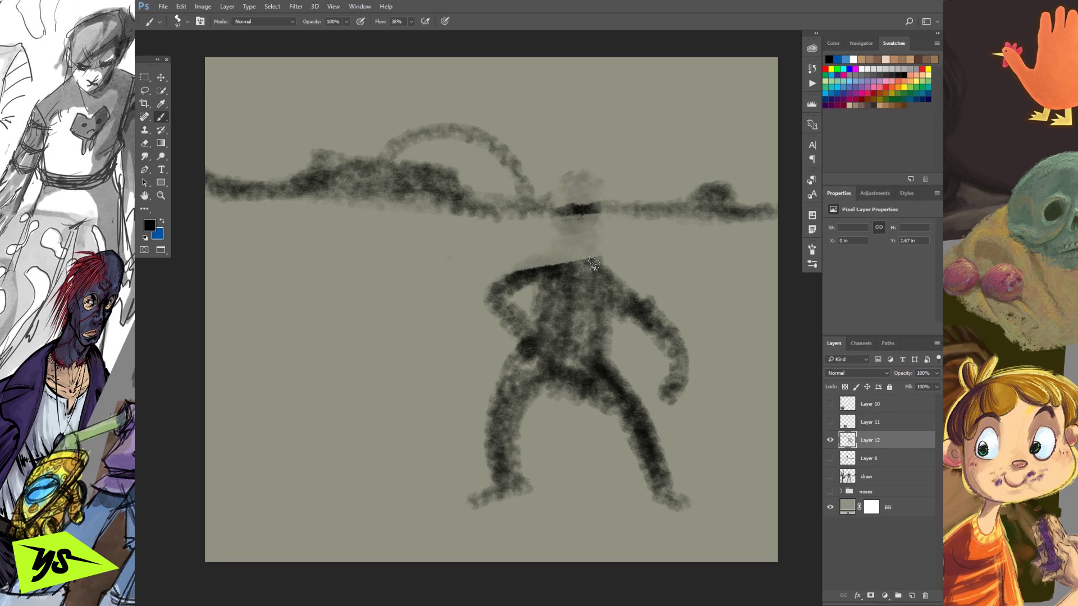
pyautogui.moveTo(567, 259)
pyautogui.mouseDown()
pyautogui.moveTo(590, 236)
pyautogui.moveTo(584, 264)
pyautogui.moveTo(640, 242)
pyautogui.mouseUp()
pyautogui.moveTo(571, 267)
pyautogui.mouseDown()
pyautogui.moveTo(517, 280)
pyautogui.moveTo(556, 256)
pyautogui.moveTo(618, 281)
pyautogui.moveTo(589, 256)
pyautogui.moveTo(599, 250)
pyautogui.mouseUp()
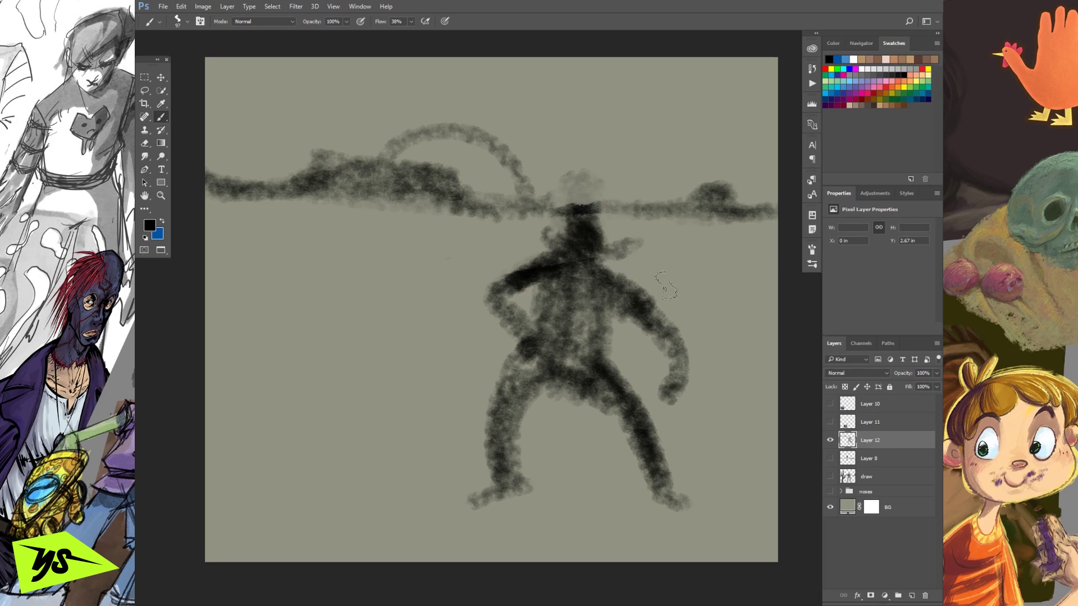
pyautogui.moveTo(593, 335)
pyautogui.mouseDown()
pyautogui.moveTo(581, 298)
pyautogui.moveTo(595, 353)
pyautogui.mouseUp()
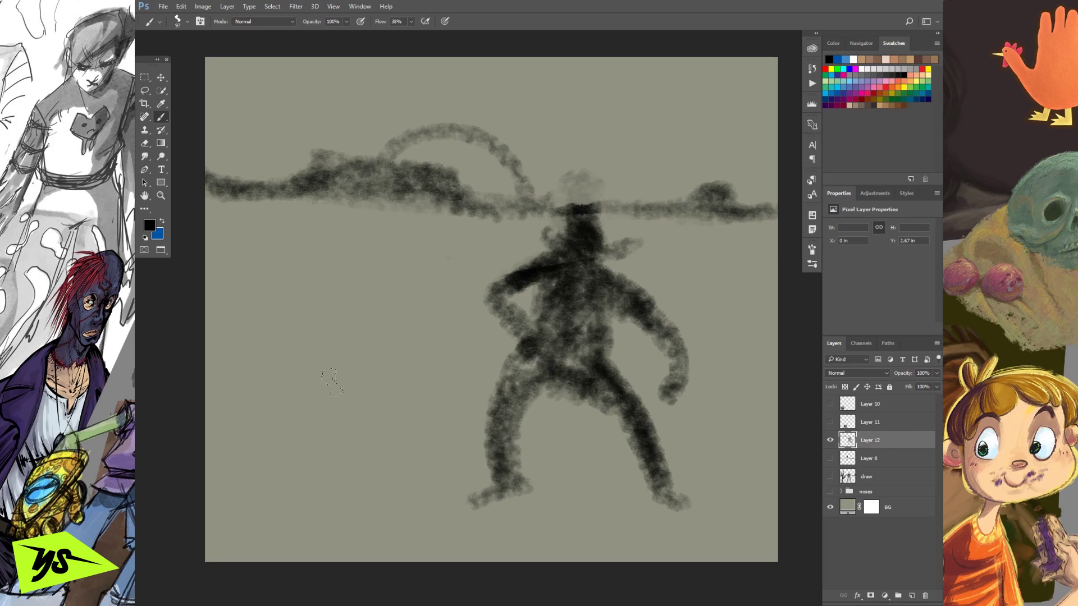
# Paint two small clouds and a tall dark trunk down the left side.
pyautogui.moveTo(258, 278)
pyautogui.mouseDown()
pyautogui.moveTo(337, 267)
pyautogui.moveTo(314, 278)
pyautogui.moveTo(337, 253)
pyautogui.moveTo(385, 278)
pyautogui.mouseUp()
pyautogui.moveTo(715, 280); pyautogui.dragTo(757, 287)
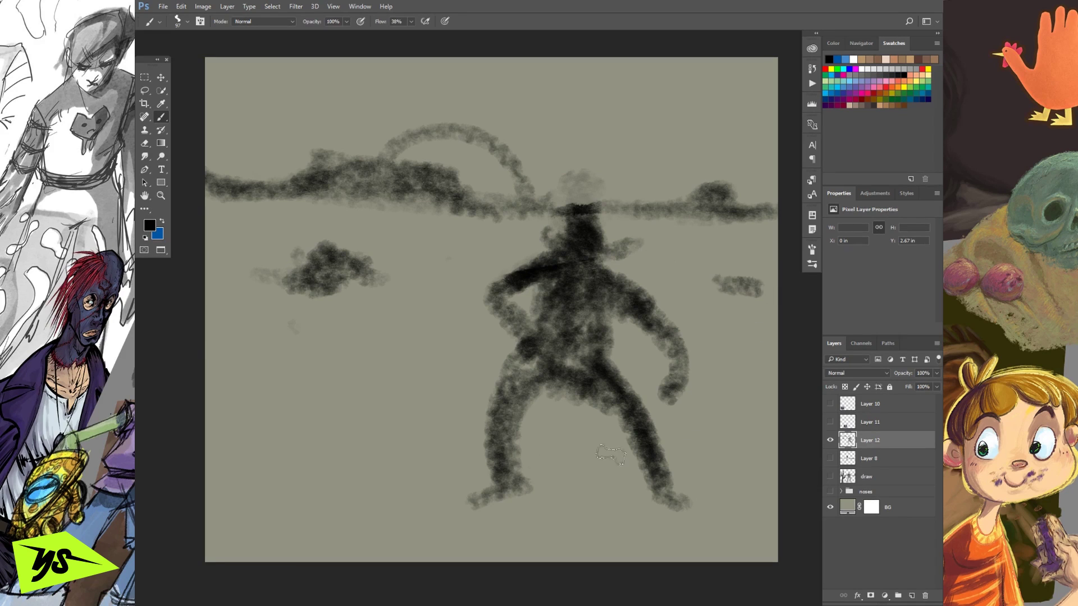
pyautogui.moveTo(413, 261); pyautogui.dragTo(416, 365)
pyautogui.hotkey('ctrl', 'z')
pyautogui.moveTo(542, 393)
pyautogui.mouseDown()
pyautogui.moveTo(505, 480)
pyautogui.moveTo(528, 387)
pyautogui.mouseUp()
pyautogui.hotkey('ctrl', 'z')
pyautogui.moveTo(213, 188)
pyautogui.mouseDown()
pyautogui.moveTo(312, 525)
pyautogui.moveTo(213, 101)
pyautogui.moveTo(303, 539)
pyautogui.moveTo(219, 264)
pyautogui.moveTo(208, 539)
pyautogui.moveTo(247, 556)
pyautogui.moveTo(303, 556)
pyautogui.moveTo(199, 505)
pyautogui.mouseUp()
pyautogui.moveTo(212, 62)
pyautogui.mouseDown()
pyautogui.moveTo(220, 556)
pyautogui.moveTo(306, 570)
pyautogui.mouseUp()
pyautogui.moveTo(318, 383)
pyautogui.mouseDown()
pyautogui.moveTo(306, 315)
pyautogui.moveTo(388, 460)
pyautogui.moveTo(304, 286)
pyautogui.moveTo(270, 326)
pyautogui.moveTo(435, 523)
pyautogui.moveTo(315, 438)
pyautogui.moveTo(344, 362)
pyautogui.moveTo(309, 337)
pyautogui.moveTo(390, 469)
pyautogui.mouseUp()
# Try several long curving strokes left of the figure, undoing each one.
pyautogui.moveTo(345, 339)
pyautogui.mouseDown()
pyautogui.moveTo(370, 278)
pyautogui.moveTo(354, 337)
pyautogui.moveTo(393, 404)
pyautogui.moveTo(387, 337)
pyautogui.moveTo(342, 314)
pyautogui.moveTo(332, 410)
pyautogui.moveTo(389, 314)
pyautogui.moveTo(394, 348)
pyautogui.moveTo(407, 331)
pyautogui.moveTo(512, 119)
pyautogui.mouseUp()
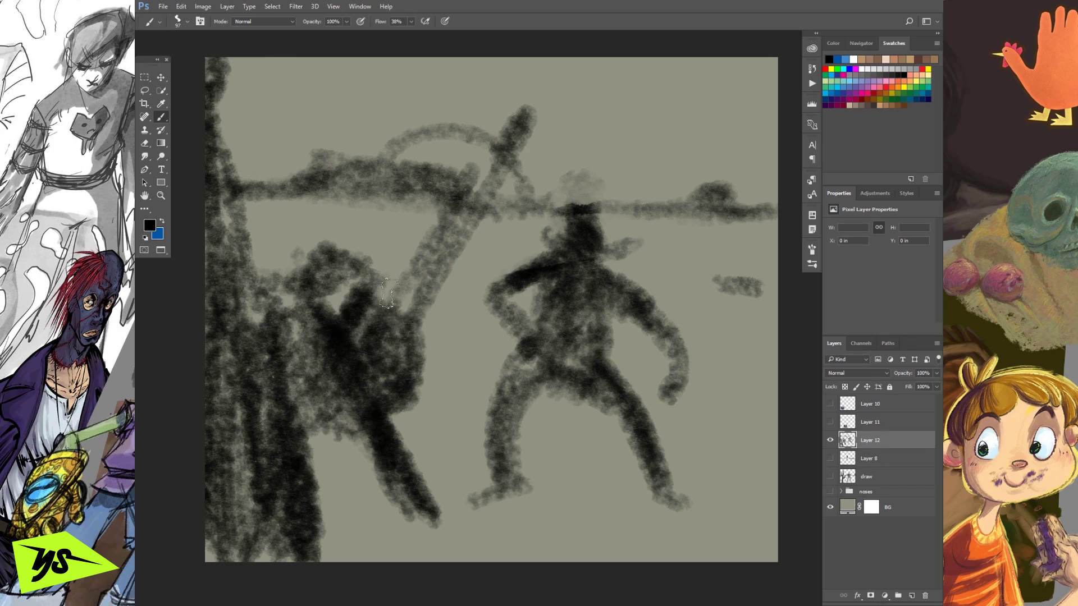
pyautogui.hotkey('ctrl', 'alt', 'z')
pyautogui.hotkey('ctrl', 'alt', 'z')
pyautogui.moveTo(422, 328); pyautogui.dragTo(615, 68)
pyautogui.hotkey('ctrl', 'alt', 'z')
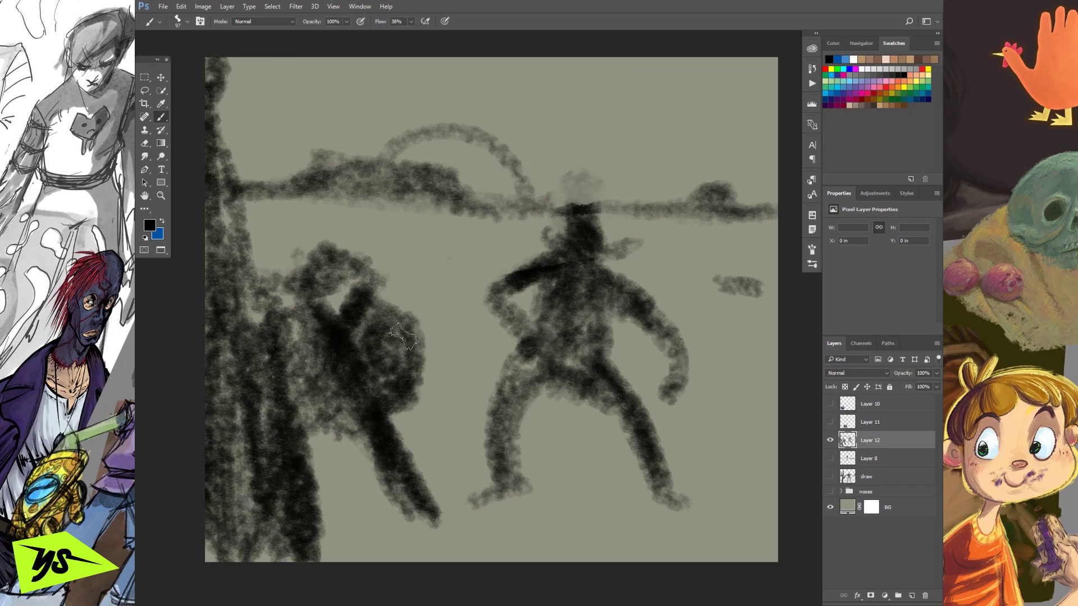
pyautogui.moveTo(419, 337); pyautogui.dragTo(303, 47)
pyautogui.hotkey('ctrl', 'alt', 'z')
pyautogui.moveTo(417, 317)
pyautogui.mouseDown()
pyautogui.moveTo(514, 110)
pyautogui.moveTo(478, 60)
pyautogui.moveTo(468, 125)
pyautogui.moveTo(373, 348)
pyautogui.moveTo(388, 188)
pyautogui.moveTo(382, 50)
pyautogui.moveTo(396, 315)
pyautogui.moveTo(449, 214)
pyautogui.moveTo(382, 337)
pyautogui.moveTo(416, 194)
pyautogui.moveTo(365, 61)
pyautogui.moveTo(427, 67)
pyautogui.moveTo(455, 219)
pyautogui.moveTo(473, 73)
pyautogui.moveTo(438, 135)
pyautogui.moveTo(380, 45)
pyautogui.moveTo(474, 73)
pyautogui.moveTo(443, 188)
pyautogui.moveTo(411, 50)
pyautogui.mouseUp()
pyautogui.hotkey('ctrl', 'alt', 'z')
# Darken the left trunk and paint a small cactus with a ground stroke right of the cowboy.
pyautogui.moveTo(390, 311)
pyautogui.mouseDown()
pyautogui.moveTo(358, 384)
pyautogui.moveTo(343, 372)
pyautogui.moveTo(355, 423)
pyautogui.moveTo(267, 413)
pyautogui.moveTo(241, 263)
pyautogui.moveTo(258, 314)
pyautogui.moveTo(221, 558)
pyautogui.moveTo(275, 539)
pyautogui.moveTo(250, 457)
pyautogui.moveTo(271, 570)
pyautogui.moveTo(178, 559)
pyautogui.mouseUp()
pyautogui.moveTo(258, 417)
pyautogui.mouseDown()
pyautogui.moveTo(219, 135)
pyautogui.moveTo(257, 588)
pyautogui.mouseUp()
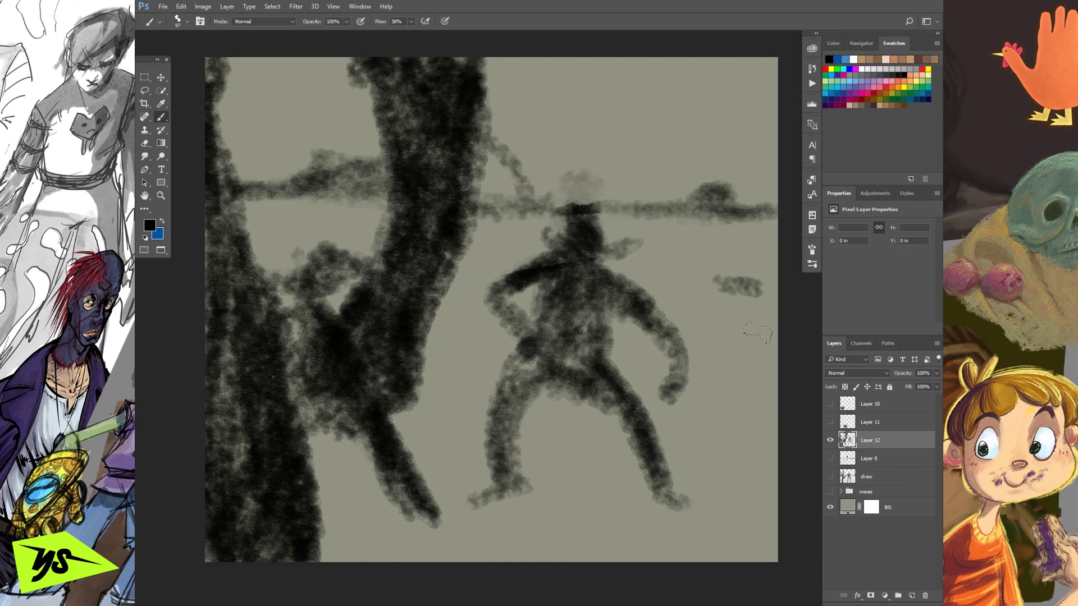
pyautogui.moveTo(716, 267)
pyautogui.mouseDown()
pyautogui.moveTo(708, 247)
pyautogui.moveTo(725, 309)
pyautogui.moveTo(745, 237)
pyautogui.moveTo(730, 295)
pyautogui.mouseUp()
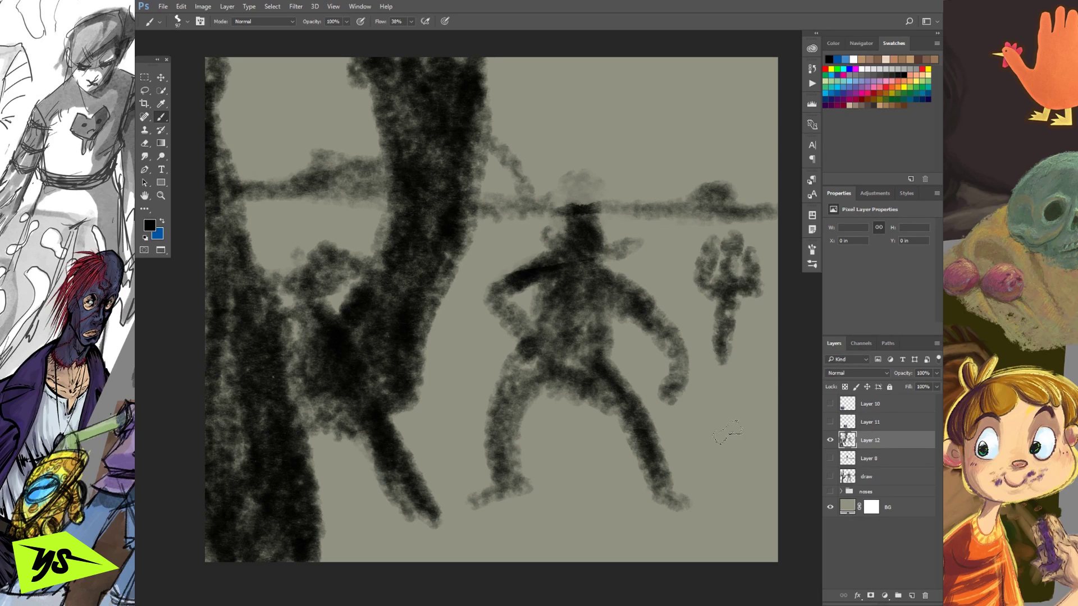
pyautogui.moveTo(713, 360); pyautogui.dragTo(755, 352)
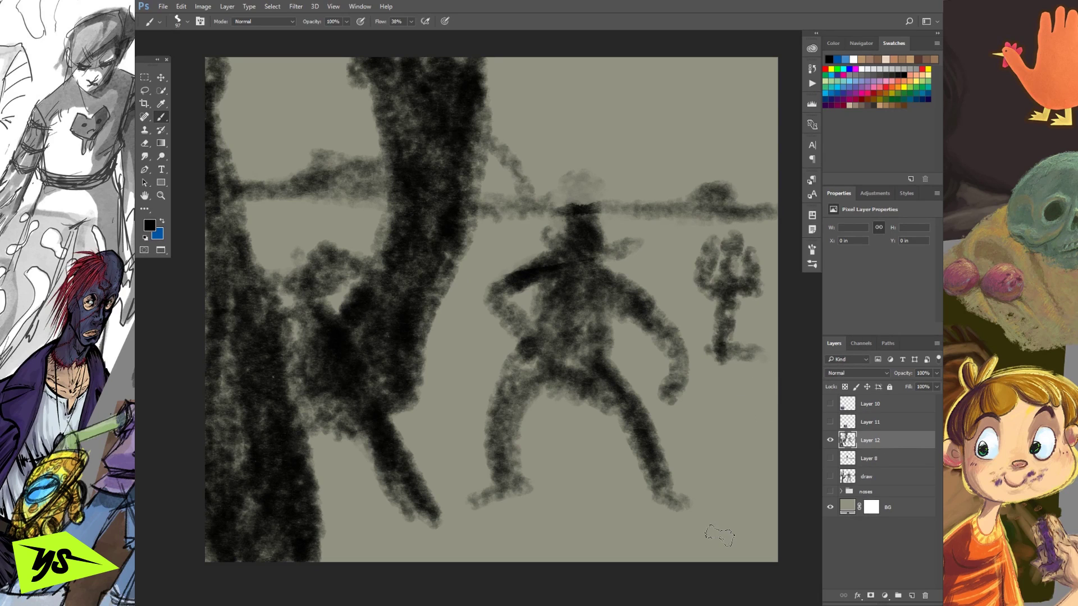
pyautogui.hotkey('ctrl', 'a')
# Paste a merged copy of the sketch and shrink it to a roughly 22% thumbnail.
pyautogui.hotkey('ctrl', 'shift', 'c')
pyautogui.hotkey('ctrl', 'v')
pyautogui.hotkey('ctrl', 't')
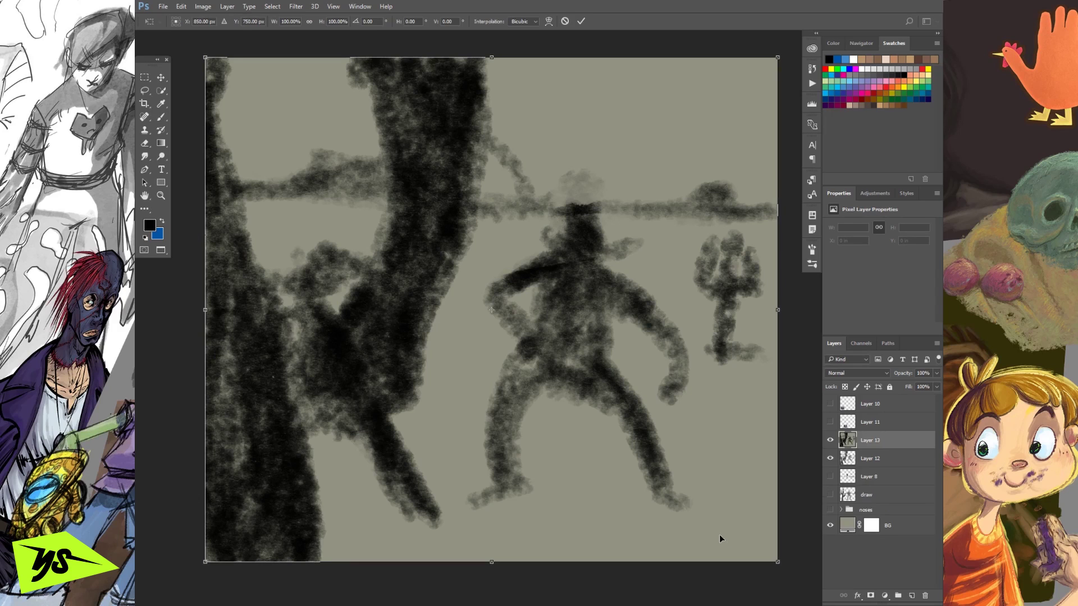
pyautogui.moveTo(778, 562); pyautogui.dragTo(577, 485)
pyautogui.press('Return')
# Hide the Layer 13 thumbnail and delete Layer 12 with the old sketch.
pyautogui.press('b')
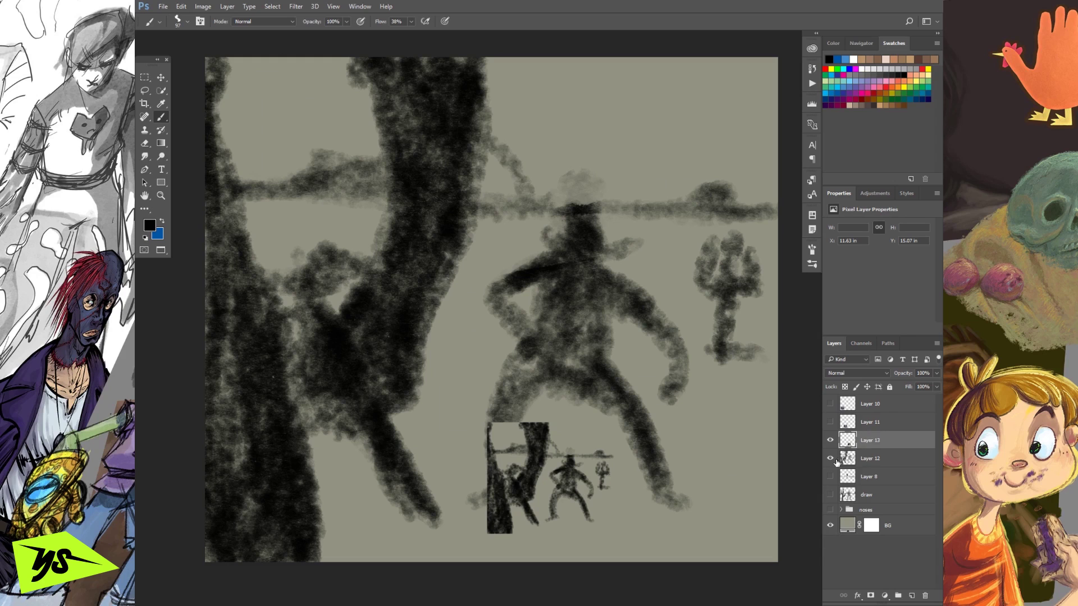
pyautogui.click(866, 460)
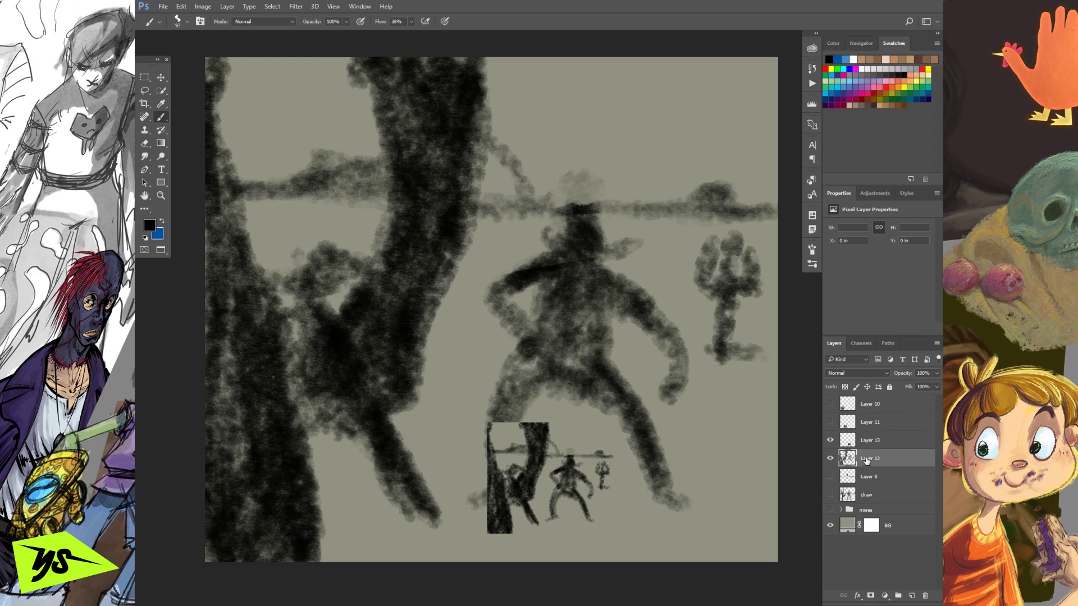
pyautogui.click(831, 441)
pyautogui.click(830, 458)
pyautogui.click(830, 459)
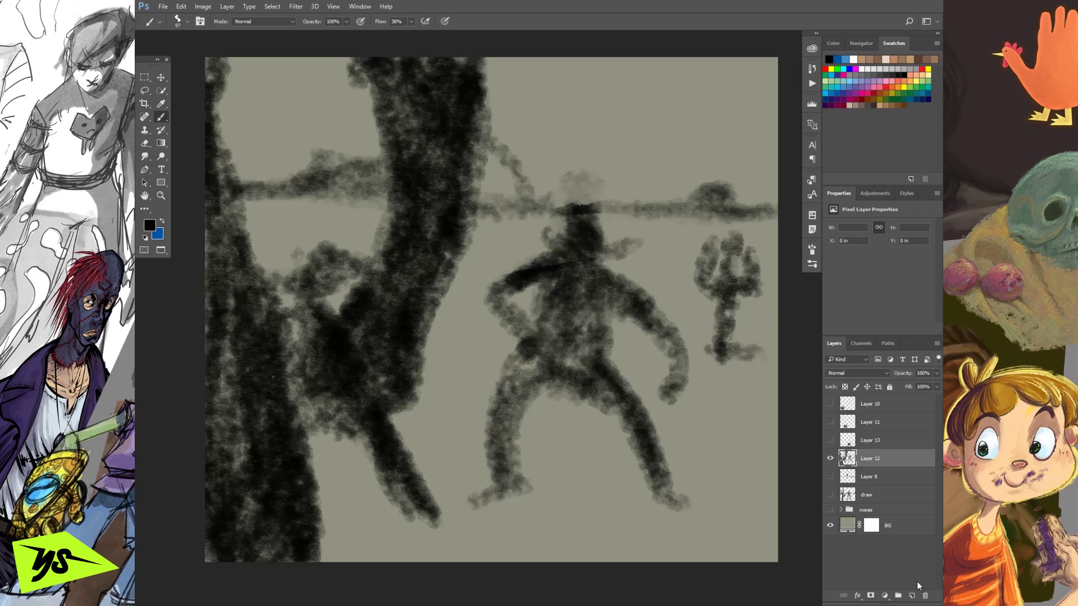
pyautogui.click(926, 597)
# Add an empty new layer and change the background fill to a dusty mauve-brown.
pyautogui.click(912, 596)
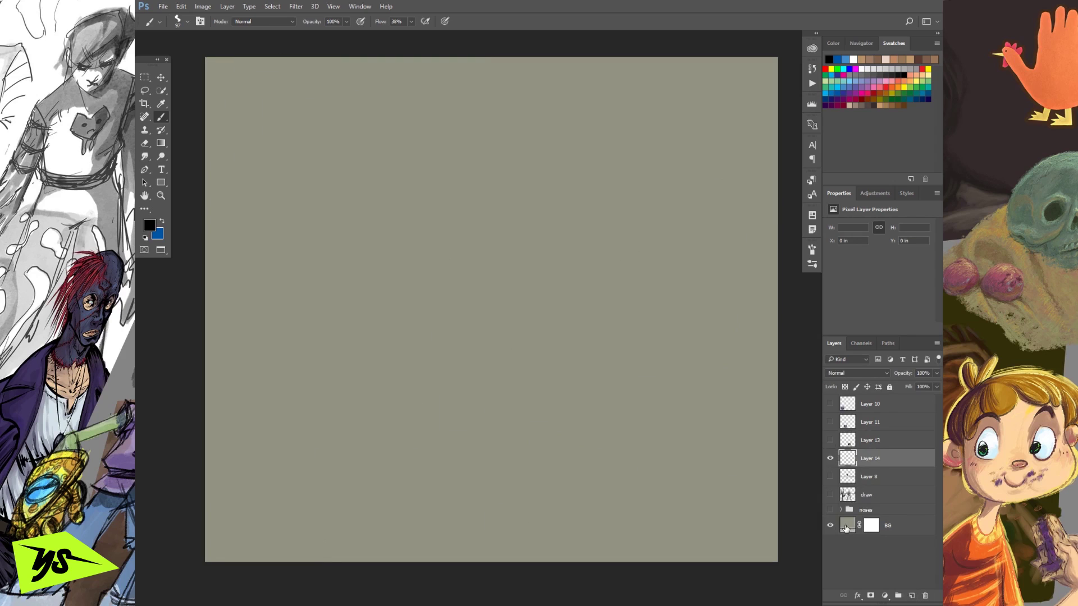
pyautogui.doubleClick(845, 529)
pyautogui.click(548, 284)
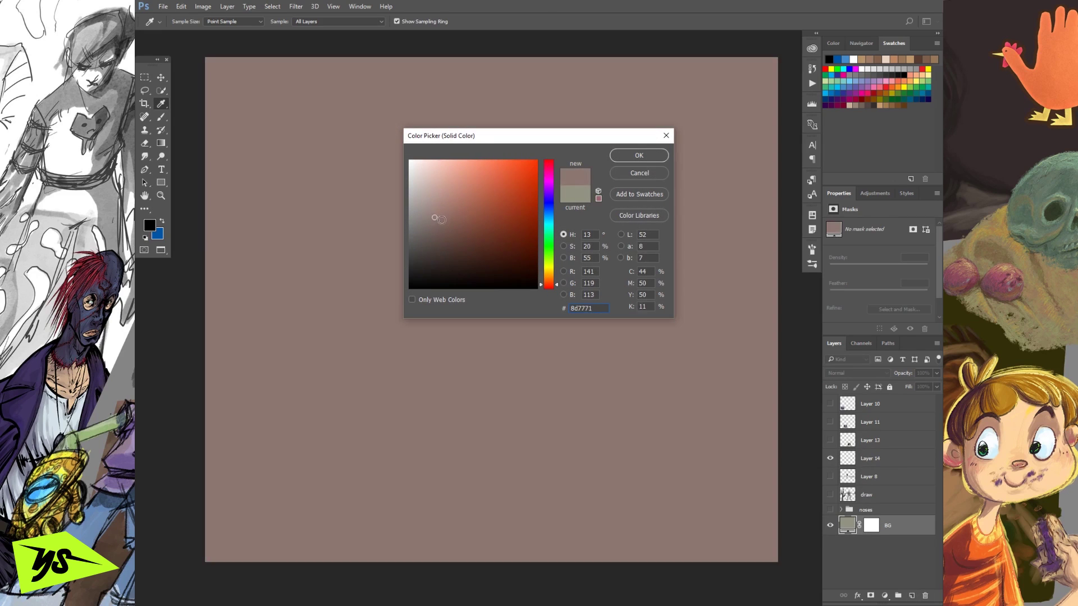
pyautogui.click(424, 216)
pyautogui.moveTo(420, 222)
pyautogui.mouseDown()
pyautogui.moveTo(435, 231)
pyautogui.moveTo(431, 211)
pyautogui.mouseUp()
pyautogui.click(640, 155)
# Paint a horizontal ground line across the canvas on Layer 14.
pyautogui.press('b')
pyautogui.click(876, 459)
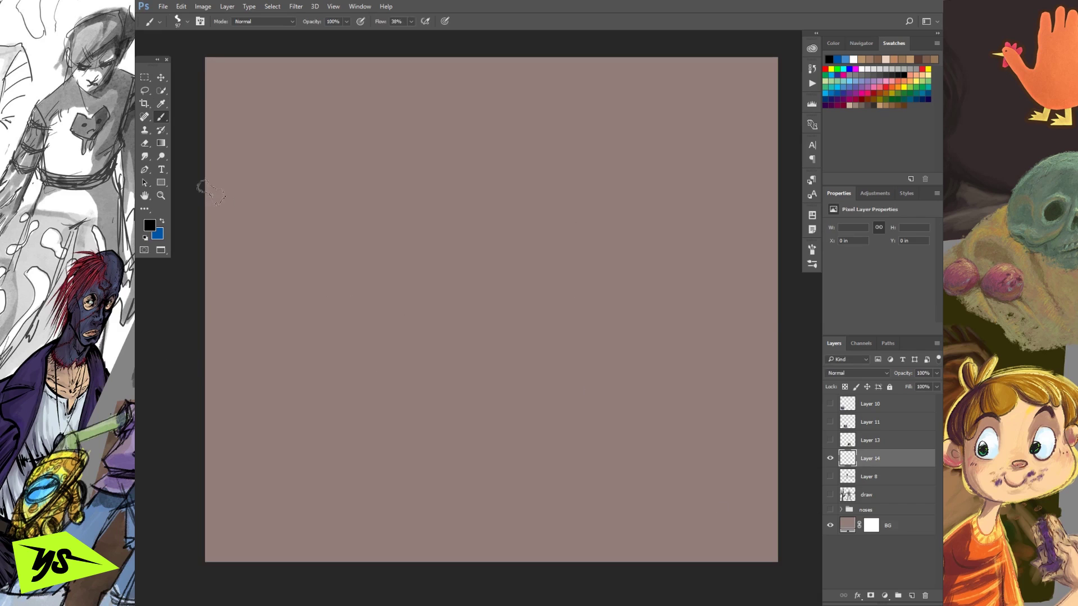
pyautogui.moveTo(212, 401); pyautogui.dragTo(723, 401)
# Paint the curved board across the ground line, undoing stray strokes.
pyautogui.moveTo(212, 340)
pyautogui.mouseDown()
pyautogui.moveTo(306, 380)
pyautogui.moveTo(590, 373)
pyautogui.mouseUp()
pyautogui.hotkey('ctrl', 'z')
pyautogui.moveTo(206, 337)
pyautogui.mouseDown()
pyautogui.moveTo(589, 399)
pyautogui.moveTo(789, 263)
pyautogui.mouseUp()
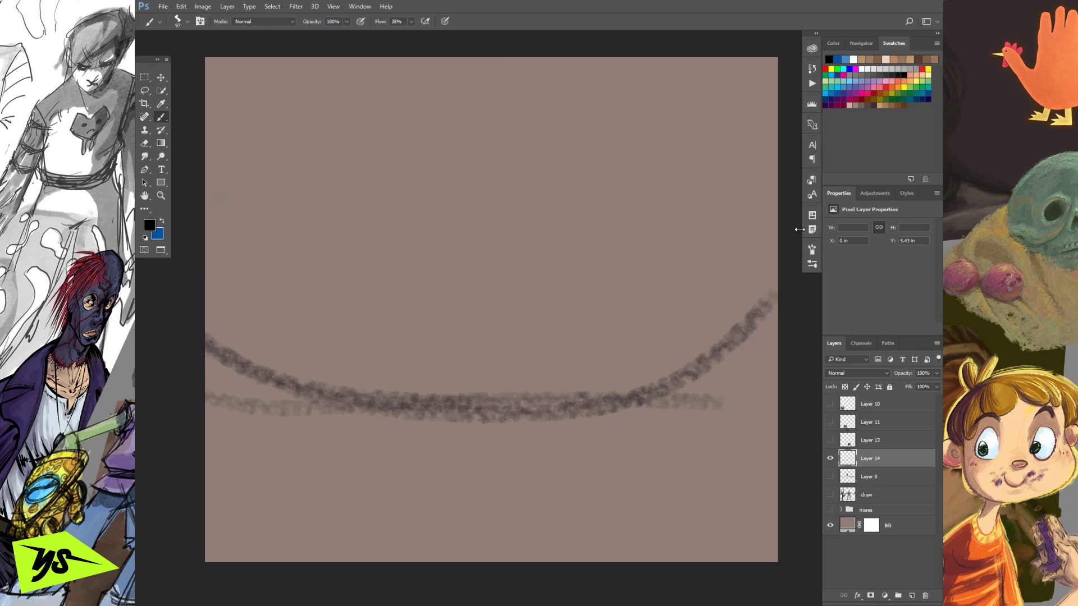
pyautogui.moveTo(197, 304)
pyautogui.mouseDown()
pyautogui.moveTo(414, 430)
pyautogui.moveTo(777, 291)
pyautogui.mouseUp()
pyautogui.moveTo(206, 306)
pyautogui.mouseDown()
pyautogui.moveTo(386, 413)
pyautogui.moveTo(578, 412)
pyautogui.moveTo(525, 396)
pyautogui.moveTo(589, 337)
pyautogui.moveTo(691, 345)
pyautogui.mouseUp()
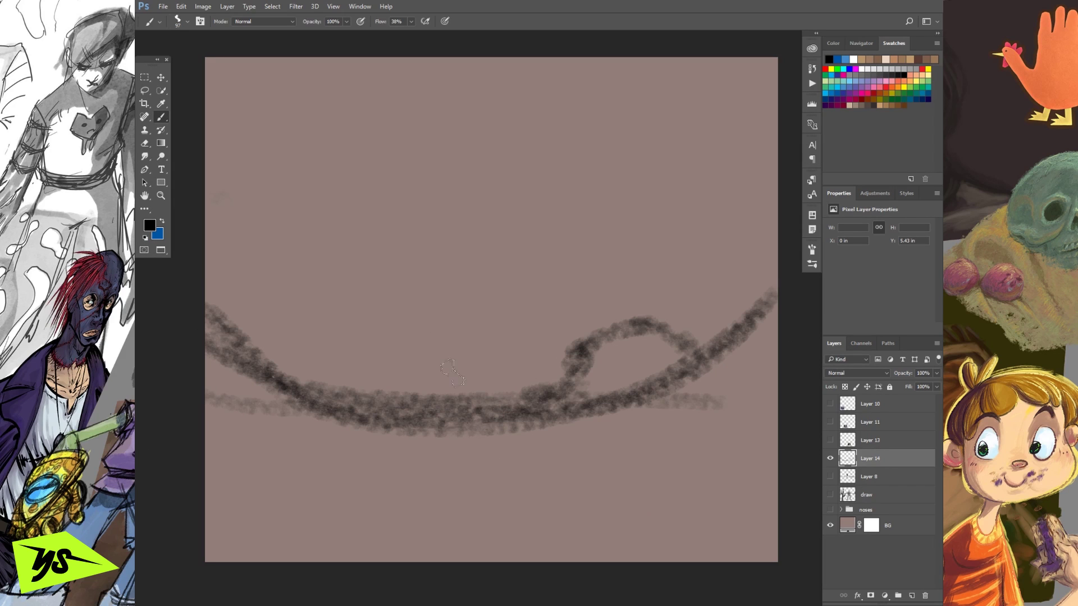
pyautogui.moveTo(400, 460)
pyautogui.mouseDown()
pyautogui.moveTo(424, 216)
pyautogui.moveTo(444, 160)
pyautogui.moveTo(432, 140)
pyautogui.mouseUp()
pyautogui.moveTo(295, 383)
pyautogui.mouseDown()
pyautogui.moveTo(393, 418)
pyautogui.moveTo(736, 323)
pyautogui.mouseUp()
pyautogui.moveTo(333, 372)
pyautogui.mouseDown()
pyautogui.moveTo(328, 303)
pyautogui.moveTo(365, 225)
pyautogui.mouseUp()
pyautogui.hotkey('ctrl', 'alt', 'z')
pyautogui.hotkey('ctrl', 'alt', 'z')
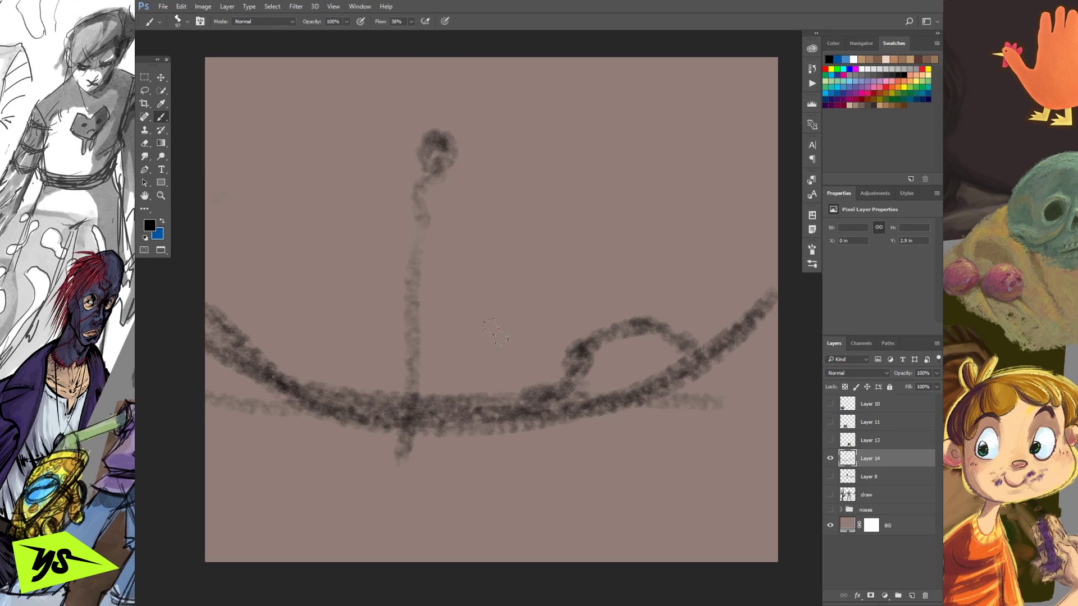
# Paint the figure's wide-spread legs, a foot and the hip line.
pyautogui.moveTo(470, 163)
pyautogui.mouseDown()
pyautogui.moveTo(548, 342)
pyautogui.moveTo(485, 204)
pyautogui.moveTo(585, 452)
pyautogui.mouseUp()
pyautogui.moveTo(415, 281)
pyautogui.mouseDown()
pyautogui.moveTo(395, 372)
pyautogui.moveTo(387, 433)
pyautogui.mouseUp()
pyautogui.moveTo(393, 382)
pyautogui.mouseDown()
pyautogui.moveTo(391, 409)
pyautogui.moveTo(398, 327)
pyautogui.moveTo(391, 366)
pyautogui.moveTo(425, 241)
pyautogui.moveTo(434, 318)
pyautogui.moveTo(414, 296)
pyautogui.moveTo(502, 277)
pyautogui.moveTo(407, 307)
pyautogui.moveTo(484, 280)
pyautogui.moveTo(505, 294)
pyautogui.moveTo(572, 444)
pyautogui.moveTo(495, 269)
pyautogui.moveTo(584, 451)
pyautogui.moveTo(591, 457)
pyautogui.moveTo(591, 435)
pyautogui.moveTo(626, 433)
pyautogui.mouseUp()
pyautogui.moveTo(382, 446); pyautogui.dragTo(445, 454)
pyautogui.moveTo(402, 256); pyautogui.dragTo(508, 233)
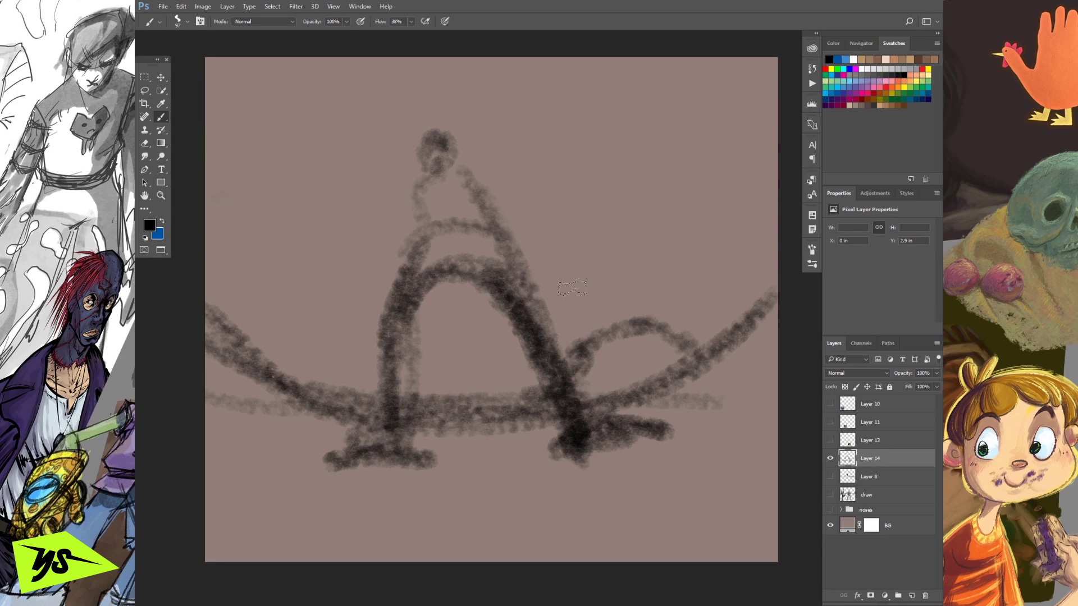
# Paint the figure's two outstretched arms, redoing them until they curve down from the shoulders.
pyautogui.moveTo(404, 187)
pyautogui.mouseDown()
pyautogui.moveTo(354, 247)
pyautogui.moveTo(416, 269)
pyautogui.mouseUp()
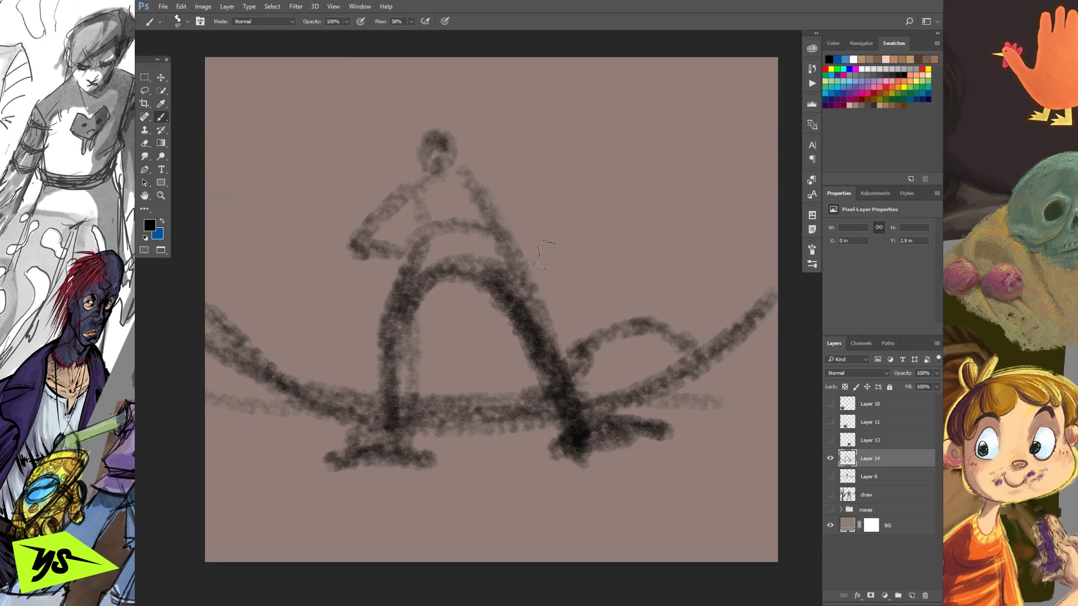
pyautogui.hotkey('ctrl', 'z')
pyautogui.moveTo(413, 184)
pyautogui.mouseDown()
pyautogui.moveTo(290, 330)
pyautogui.moveTo(324, 279)
pyautogui.moveTo(306, 257)
pyautogui.moveTo(329, 320)
pyautogui.mouseUp()
pyautogui.hotkey('ctrl', 'z')
pyautogui.hotkey('ctrl', 'z')
pyautogui.hotkey('ctrl', 'z')
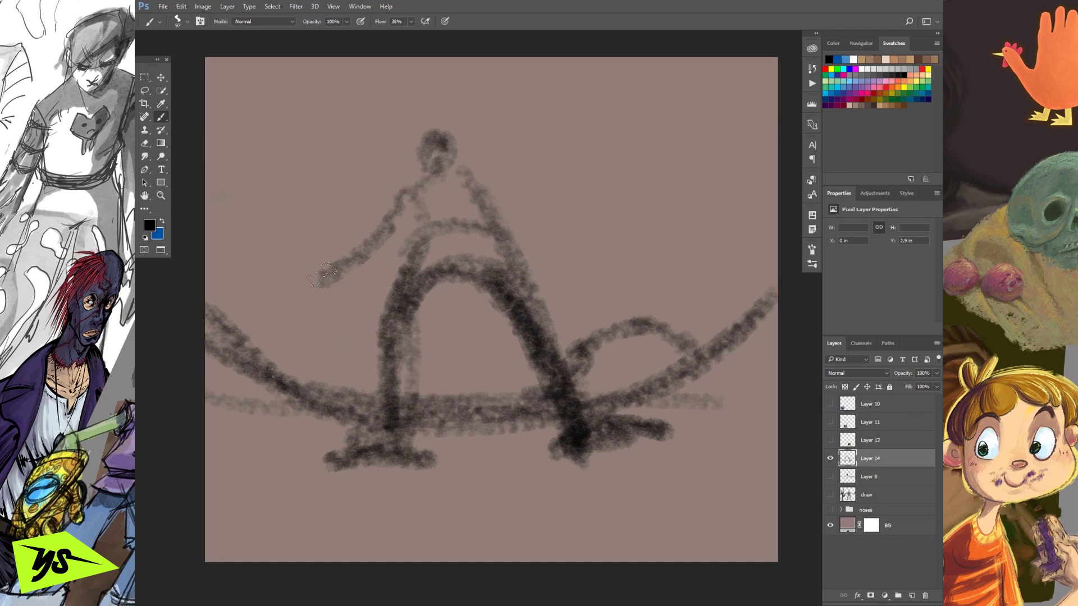
pyautogui.moveTo(332, 263); pyautogui.dragTo(297, 276)
pyautogui.moveTo(473, 185); pyautogui.dragTo(621, 267)
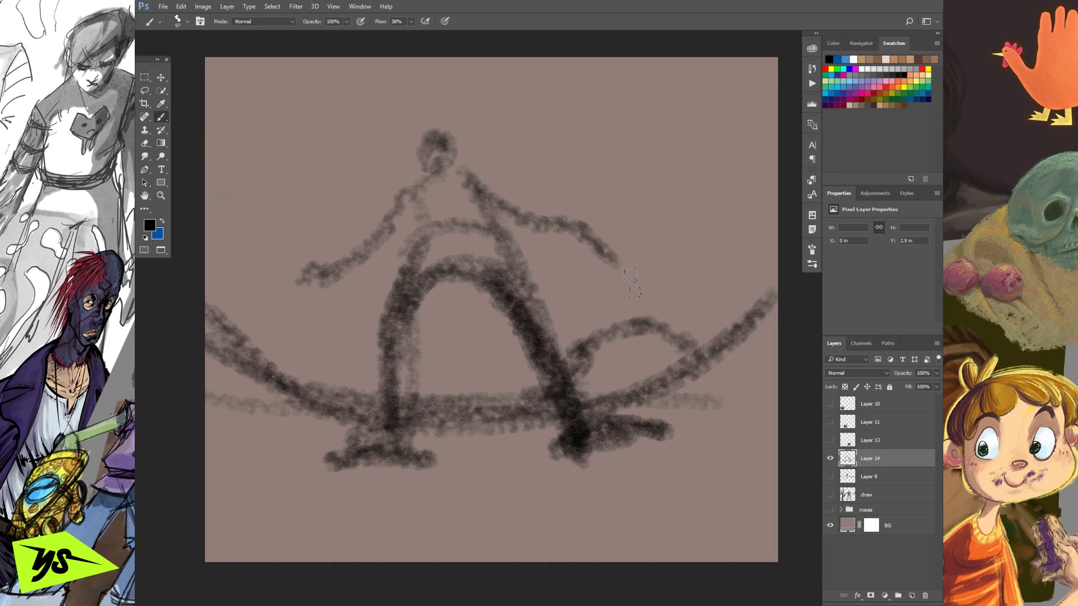
pyautogui.moveTo(614, 221)
pyautogui.mouseDown()
pyautogui.moveTo(596, 281)
pyautogui.moveTo(617, 230)
pyautogui.moveTo(603, 262)
pyautogui.mouseUp()
pyautogui.hotkey('ctrl', 'z')
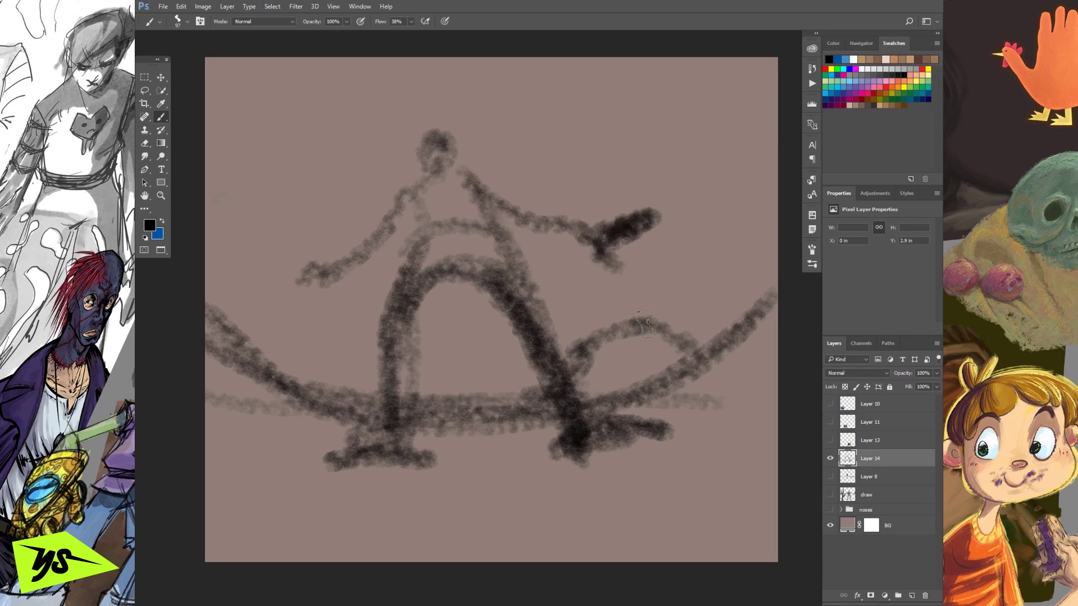
pyautogui.hotkey('ctrl', 'z')
pyautogui.hotkey('ctrl', 'z')
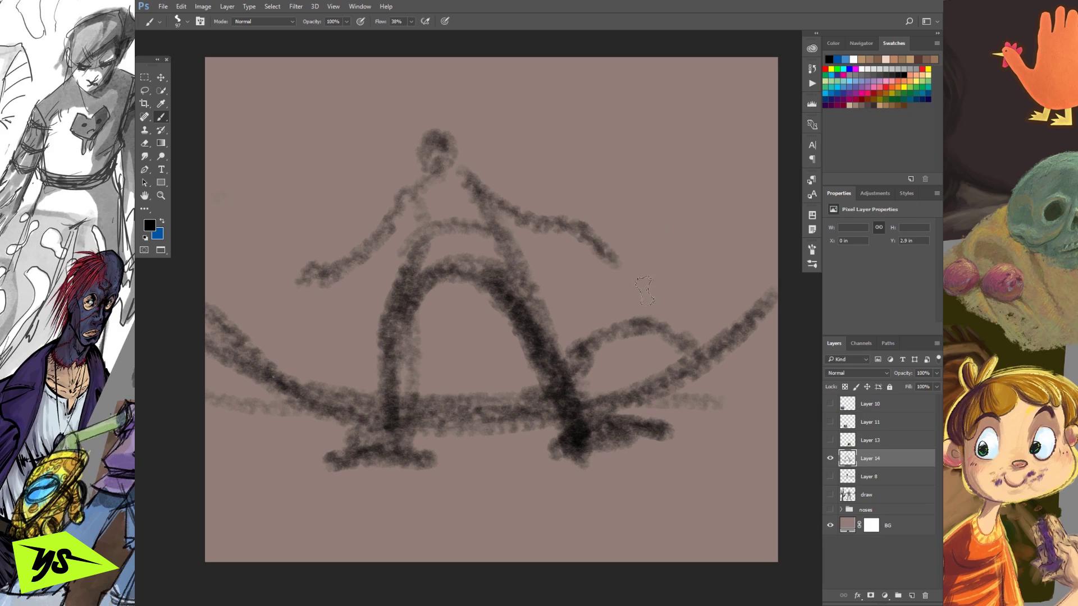
pyautogui.hotkey('ctrl', 'z')
pyautogui.moveTo(469, 174)
pyautogui.mouseDown()
pyautogui.moveTo(589, 288)
pyautogui.moveTo(574, 260)
pyautogui.mouseUp()
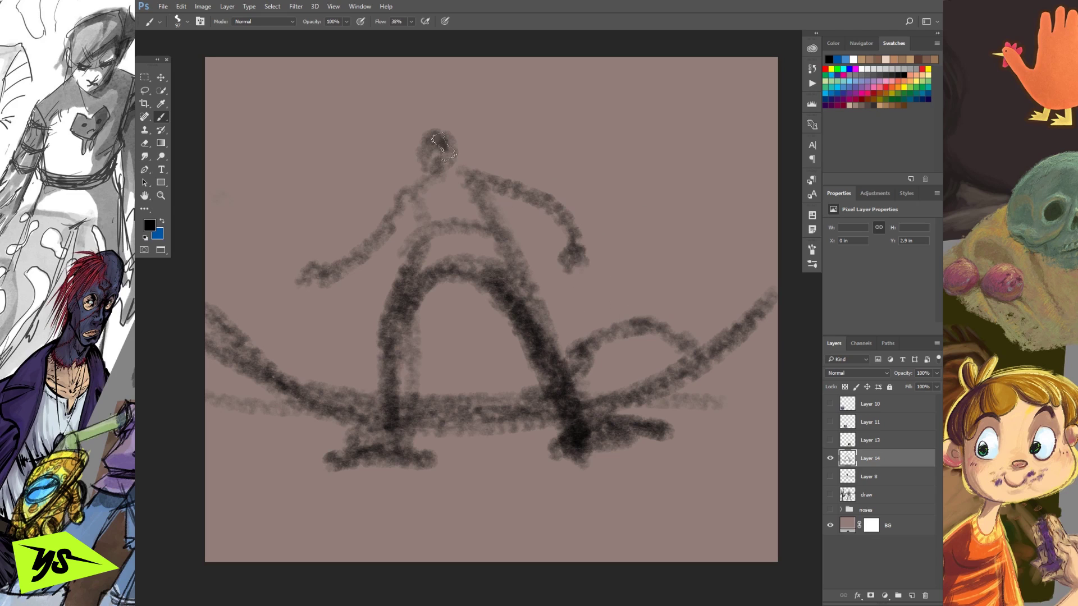
pyautogui.moveTo(509, 194); pyautogui.dragTo(547, 198)
pyautogui.moveTo(415, 202); pyautogui.dragTo(371, 255)
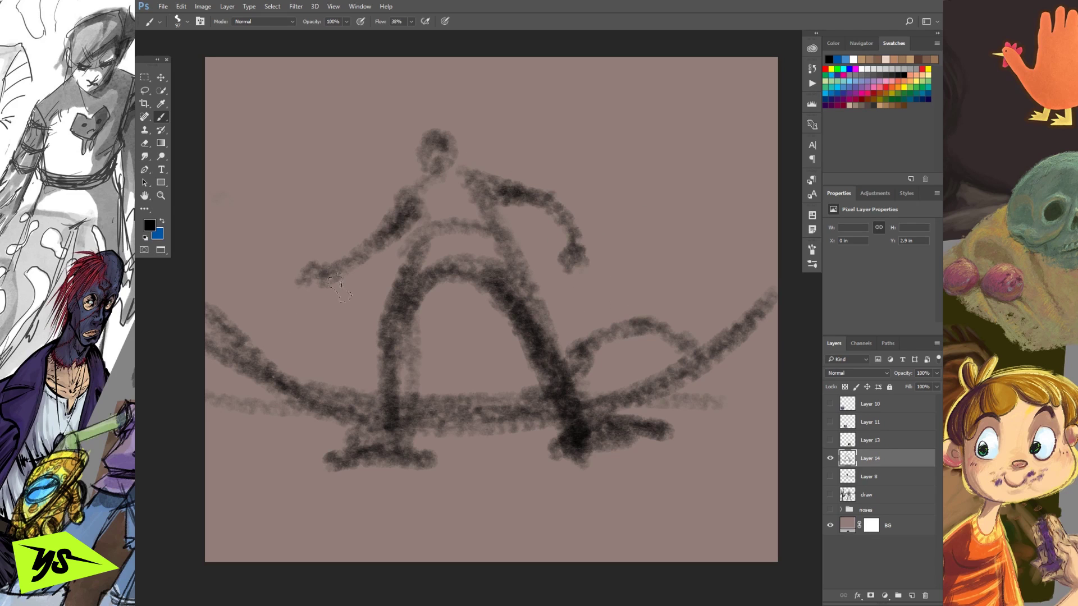
# Fill in the torso, head and hair, and darken the left leg.
pyautogui.moveTo(439, 183)
pyautogui.mouseDown()
pyautogui.moveTo(444, 205)
pyautogui.moveTo(478, 225)
pyautogui.moveTo(450, 261)
pyautogui.moveTo(494, 270)
pyautogui.moveTo(472, 191)
pyautogui.moveTo(505, 292)
pyautogui.moveTo(463, 247)
pyautogui.moveTo(410, 253)
pyautogui.moveTo(426, 186)
pyautogui.moveTo(458, 188)
pyautogui.moveTo(435, 166)
pyautogui.moveTo(438, 144)
pyautogui.moveTo(393, 151)
pyautogui.mouseUp()
pyautogui.moveTo(444, 145); pyautogui.dragTo(509, 148)
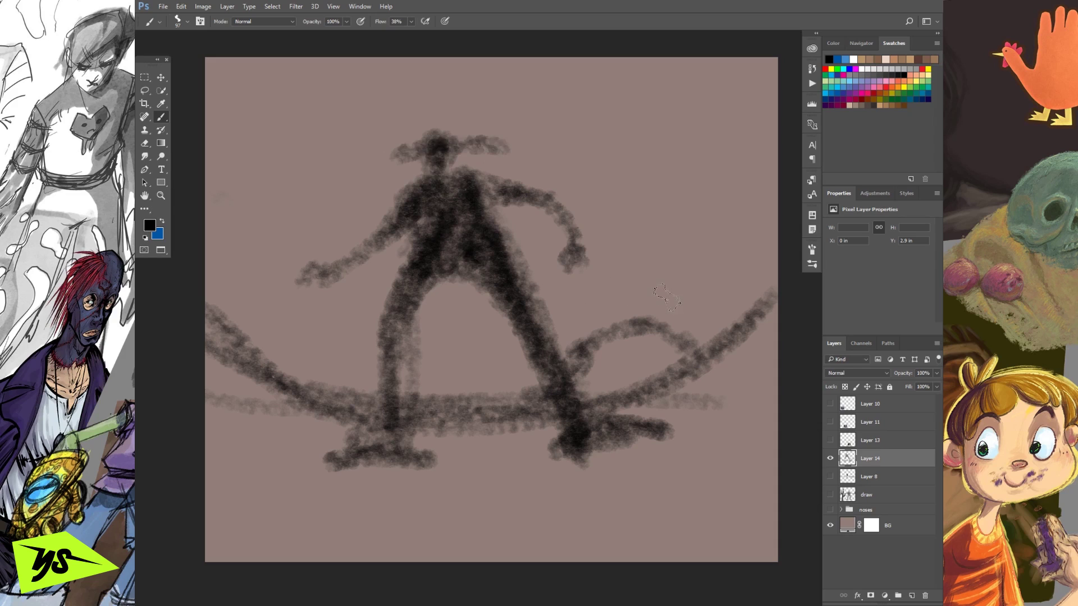
pyautogui.hotkey('ctrl', 'z')
pyautogui.hotkey('ctrl', 'z')
pyautogui.hotkey('ctrl', 'z')
pyautogui.moveTo(433, 160)
pyautogui.mouseDown()
pyautogui.moveTo(480, 141)
pyautogui.moveTo(443, 157)
pyautogui.mouseUp()
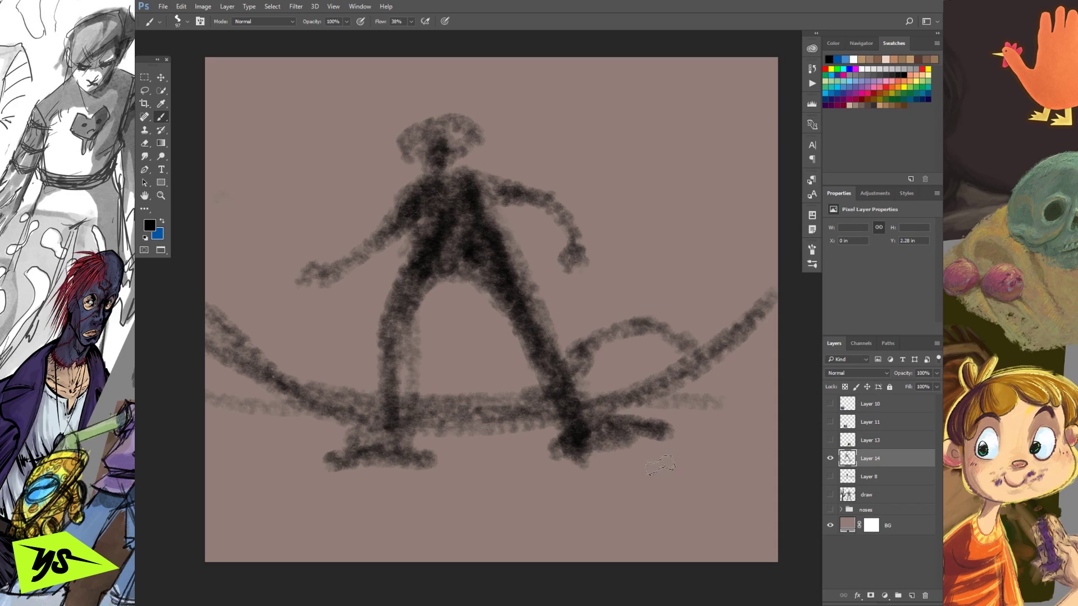
pyautogui.moveTo(434, 269); pyautogui.dragTo(393, 396)
# Shade the board top and the ground beneath it.
pyautogui.moveTo(562, 374)
pyautogui.mouseDown()
pyautogui.moveTo(467, 415)
pyautogui.moveTo(541, 398)
pyautogui.moveTo(614, 347)
pyautogui.moveTo(585, 358)
pyautogui.moveTo(681, 361)
pyautogui.moveTo(746, 320)
pyautogui.moveTo(626, 375)
pyautogui.moveTo(719, 338)
pyautogui.moveTo(653, 331)
pyautogui.moveTo(731, 325)
pyautogui.moveTo(775, 239)
pyautogui.moveTo(735, 271)
pyautogui.moveTo(716, 317)
pyautogui.moveTo(750, 262)
pyautogui.moveTo(743, 254)
pyautogui.moveTo(780, 153)
pyautogui.moveTo(730, 333)
pyautogui.moveTo(786, 242)
pyautogui.moveTo(714, 341)
pyautogui.moveTo(758, 301)
pyautogui.moveTo(734, 337)
pyautogui.mouseUp()
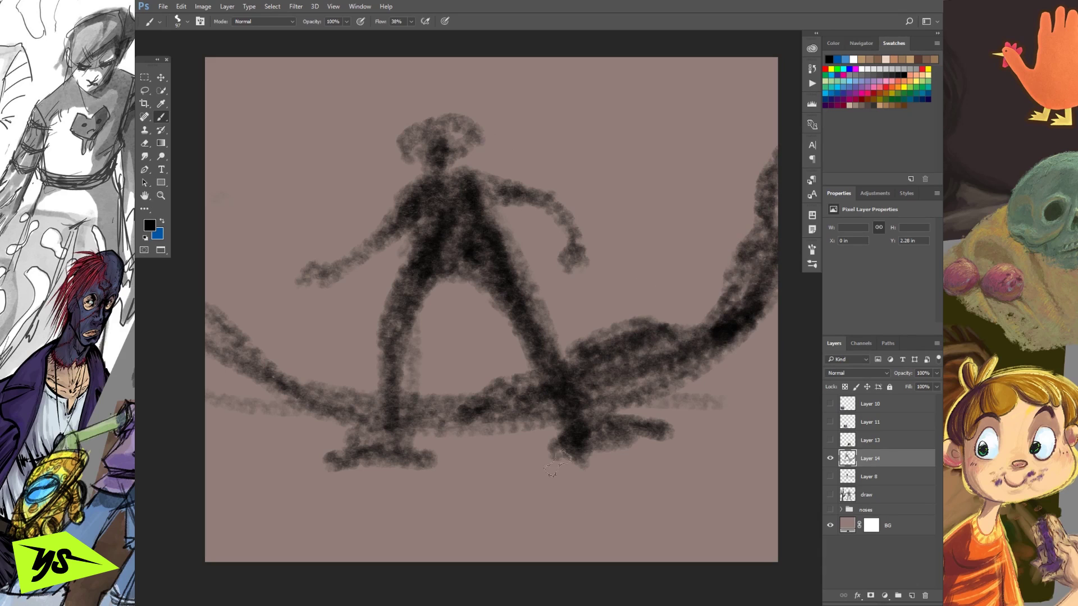
pyautogui.moveTo(344, 466)
pyautogui.mouseDown()
pyautogui.moveTo(270, 460)
pyautogui.moveTo(404, 450)
pyautogui.moveTo(337, 452)
pyautogui.moveTo(384, 458)
pyautogui.moveTo(219, 497)
pyautogui.moveTo(303, 469)
pyautogui.moveTo(194, 483)
pyautogui.moveTo(283, 476)
pyautogui.moveTo(225, 491)
pyautogui.mouseUp()
pyautogui.moveTo(568, 449)
pyautogui.mouseDown()
pyautogui.moveTo(377, 517)
pyautogui.moveTo(696, 429)
pyautogui.moveTo(651, 452)
pyautogui.mouseUp()
pyautogui.moveTo(783, 365)
pyautogui.mouseDown()
pyautogui.moveTo(696, 421)
pyautogui.moveTo(694, 542)
pyautogui.moveTo(723, 463)
pyautogui.moveTo(674, 452)
pyautogui.moveTo(783, 421)
pyautogui.moveTo(739, 486)
pyautogui.moveTo(736, 527)
pyautogui.mouseUp()
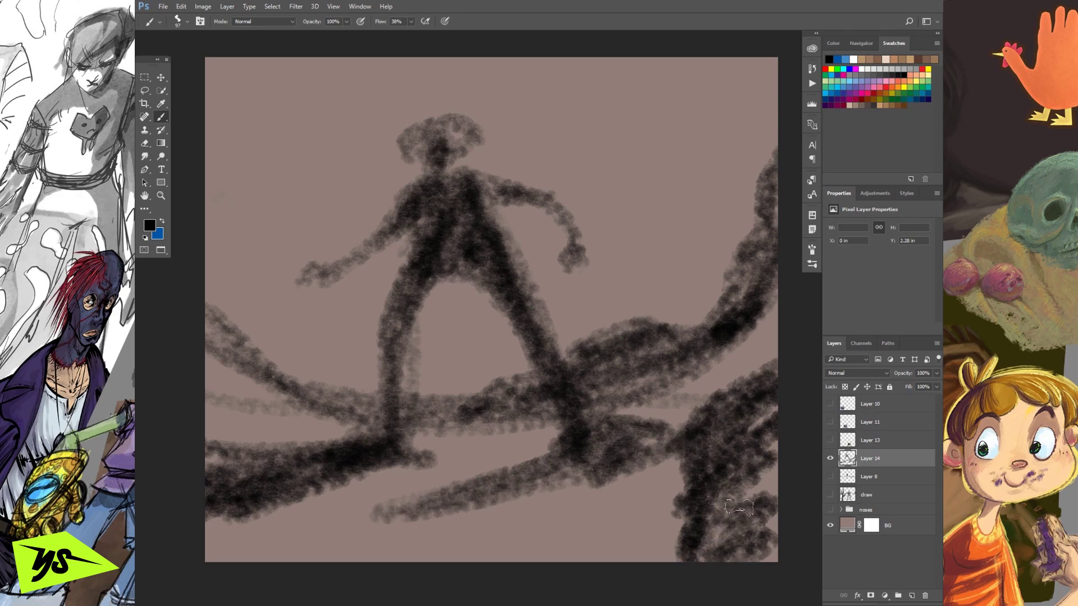
pyautogui.hotkey('ctrl', 'z')
# Paint a tall cactus trunk with arms at the right edge.
pyautogui.moveTo(609, 81); pyautogui.dragTo(660, 254)
pyautogui.moveTo(629, 146)
pyautogui.mouseDown()
pyautogui.moveTo(615, 81)
pyautogui.moveTo(648, 120)
pyautogui.moveTo(660, 236)
pyautogui.moveTo(623, 93)
pyautogui.moveTo(707, 264)
pyautogui.moveTo(758, 280)
pyautogui.mouseUp()
pyautogui.moveTo(681, 52)
pyautogui.mouseDown()
pyautogui.moveTo(756, 297)
pyautogui.moveTo(758, 421)
pyautogui.moveTo(780, 477)
pyautogui.moveTo(745, 568)
pyautogui.moveTo(780, 460)
pyautogui.moveTo(753, 157)
pyautogui.moveTo(702, 62)
pyautogui.moveTo(747, 70)
pyautogui.moveTo(752, 169)
pyautogui.moveTo(698, 53)
pyautogui.moveTo(755, 258)
pyautogui.mouseUp()
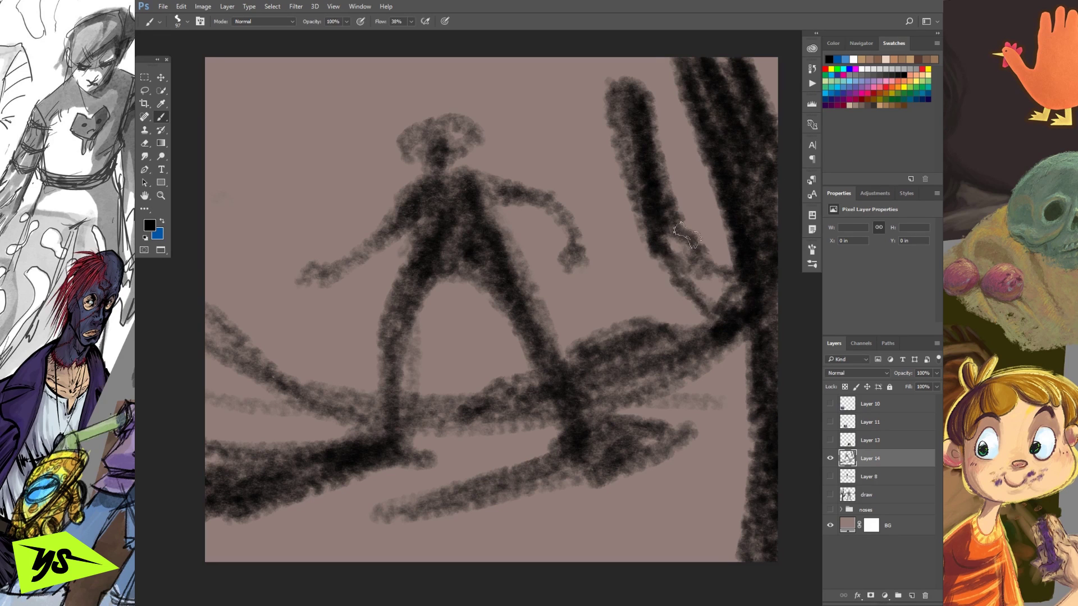
# Darken and thicken the cactus at the right edge, joining its arms to a wider trunk.
pyautogui.moveTo(651, 200)
pyautogui.mouseDown()
pyautogui.moveTo(701, 296)
pyautogui.moveTo(726, 244)
pyautogui.moveTo(670, 216)
pyautogui.moveTo(761, 245)
pyautogui.moveTo(689, 240)
pyautogui.moveTo(685, 258)
pyautogui.moveTo(704, 278)
pyautogui.moveTo(760, 268)
pyautogui.moveTo(708, 290)
pyautogui.moveTo(722, 264)
pyautogui.moveTo(697, 260)
pyautogui.moveTo(730, 271)
pyautogui.moveTo(640, 128)
pyautogui.moveTo(639, 141)
pyautogui.moveTo(692, 251)
pyautogui.moveTo(654, 96)
pyautogui.moveTo(756, 306)
pyautogui.moveTo(655, 200)
pyautogui.mouseUp()
pyautogui.hotkey('ctrl', 'z')
pyautogui.moveTo(643, 107); pyautogui.dragTo(738, 269)
pyautogui.moveTo(678, 234)
pyautogui.mouseDown()
pyautogui.moveTo(716, 289)
pyautogui.moveTo(752, 280)
pyautogui.moveTo(740, 160)
pyautogui.moveTo(741, 212)
pyautogui.moveTo(712, 79)
pyautogui.moveTo(724, 137)
pyautogui.moveTo(765, 156)
pyautogui.moveTo(702, 77)
pyautogui.moveTo(717, 133)
pyautogui.moveTo(755, 184)
pyautogui.moveTo(782, 284)
pyautogui.moveTo(758, 362)
pyautogui.moveTo(785, 202)
pyautogui.mouseUp()
pyautogui.moveTo(750, 258)
pyautogui.mouseDown()
pyautogui.moveTo(761, 500)
pyautogui.moveTo(770, 477)
pyautogui.mouseUp()
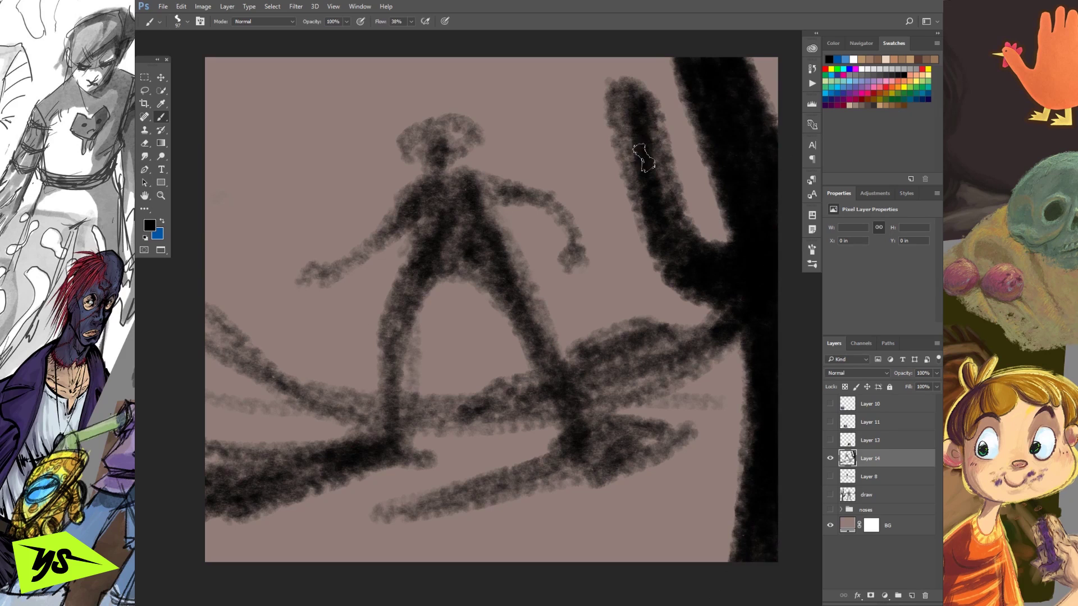
pyautogui.moveTo(645, 98)
pyautogui.mouseDown()
pyautogui.moveTo(627, 103)
pyautogui.moveTo(647, 104)
pyautogui.moveTo(671, 219)
pyautogui.mouseUp()
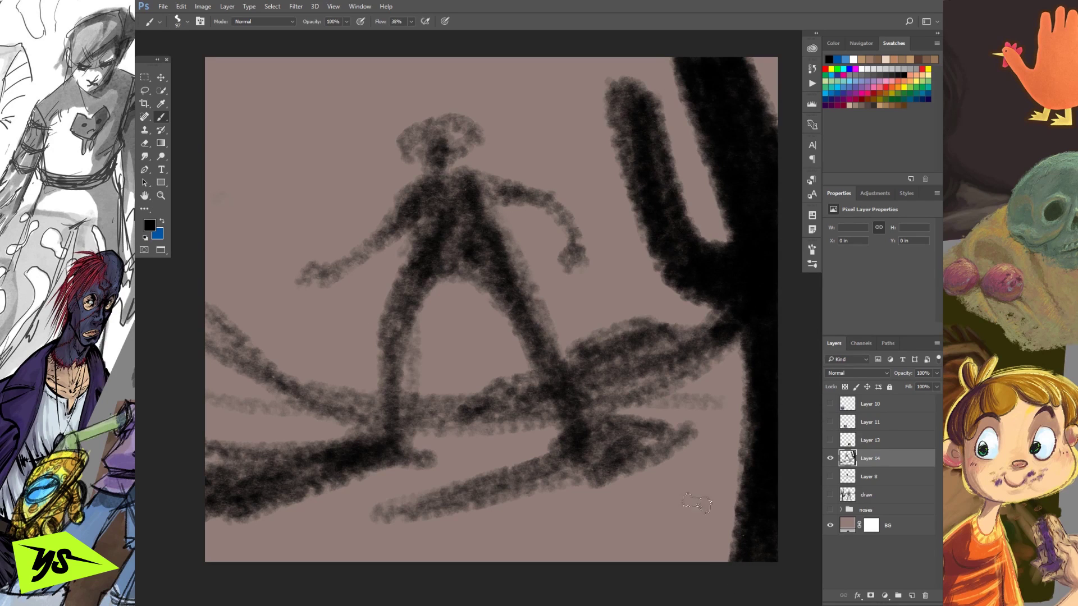
# Try several arcs between the figure's legs and a diagonal ground stroke, undoing the misses.
pyautogui.moveTo(407, 415)
pyautogui.mouseDown()
pyautogui.moveTo(430, 359)
pyautogui.moveTo(554, 345)
pyautogui.mouseUp()
pyautogui.hotkey('ctrl', 'z')
pyautogui.moveTo(441, 393); pyautogui.dragTo(587, 337)
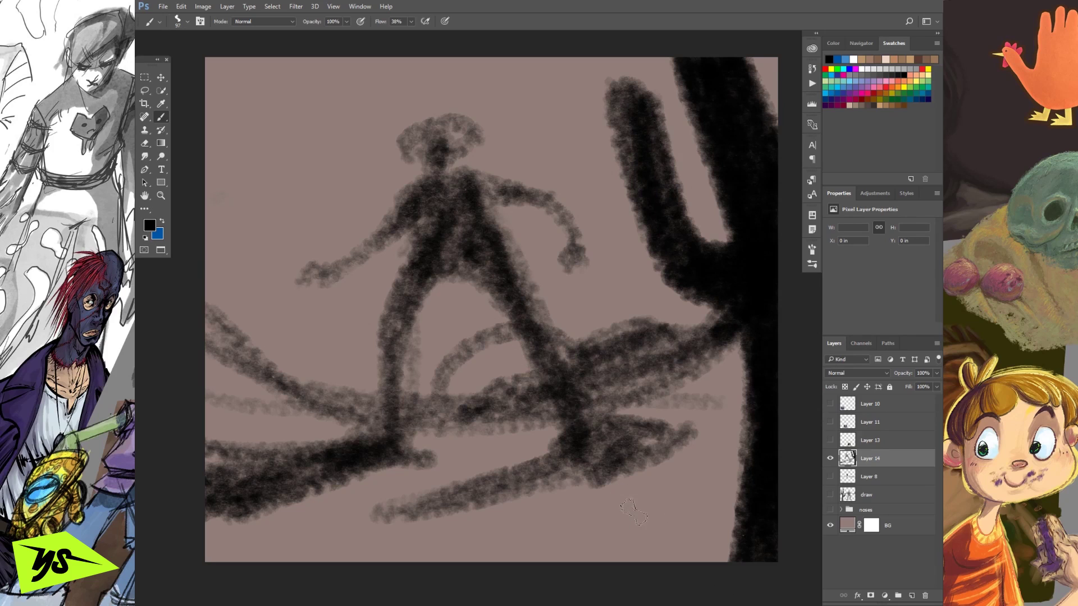
pyautogui.moveTo(586, 334)
pyautogui.mouseDown()
pyautogui.moveTo(214, 531)
pyautogui.moveTo(449, 433)
pyautogui.moveTo(253, 511)
pyautogui.mouseUp()
pyautogui.hotkey('ctrl', 'z')
pyautogui.hotkey('ctrl', 'z')
pyautogui.moveTo(450, 405)
pyautogui.mouseDown()
pyautogui.moveTo(483, 339)
pyautogui.moveTo(609, 312)
pyautogui.mouseUp()
# Settle on a darker, extended arc between the figure's legs after more retries.
pyautogui.hotkey('ctrl', 'z')
pyautogui.moveTo(452, 403)
pyautogui.mouseDown()
pyautogui.moveTo(595, 321)
pyautogui.moveTo(617, 360)
pyautogui.mouseUp()
pyautogui.hotkey('ctrl', 'z')
pyautogui.moveTo(447, 396); pyautogui.dragTo(590, 336)
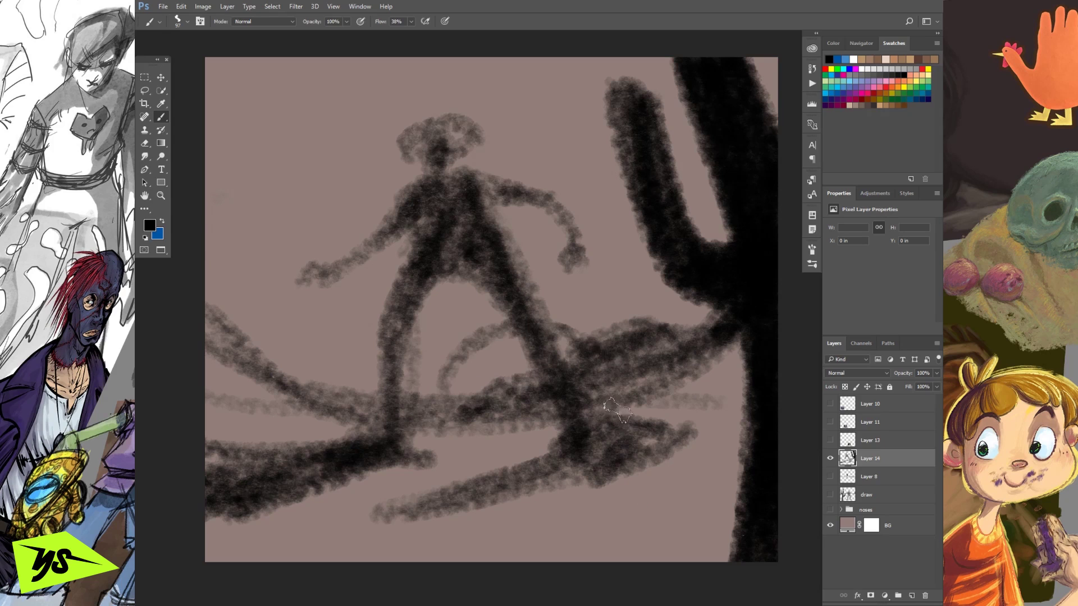
pyautogui.hotkey('ctrl', 'z')
pyautogui.moveTo(443, 396)
pyautogui.mouseDown()
pyautogui.moveTo(494, 318)
pyautogui.moveTo(615, 368)
pyautogui.mouseUp()
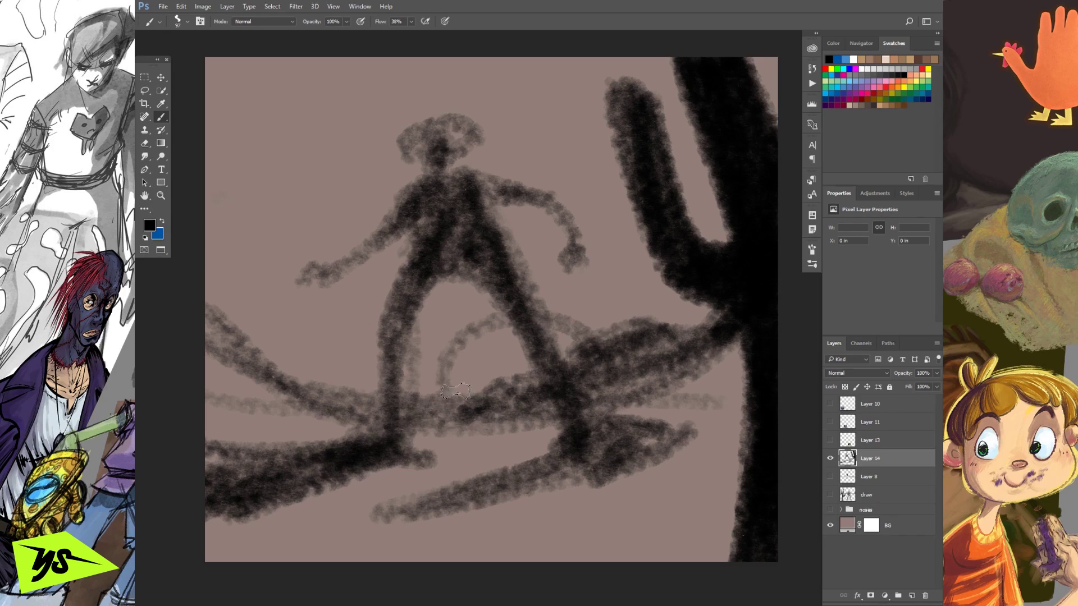
pyautogui.moveTo(455, 391); pyautogui.dragTo(600, 441)
pyautogui.hotkey('ctrl', 'z')
pyautogui.moveTo(435, 403); pyautogui.dragTo(615, 458)
# Darken the lower-left and diagonal ground strokes and add a new curve on the left.
pyautogui.moveTo(278, 494); pyautogui.dragTo(378, 450)
pyautogui.moveTo(579, 455)
pyautogui.mouseDown()
pyautogui.moveTo(354, 539)
pyautogui.moveTo(615, 469)
pyautogui.moveTo(315, 545)
pyautogui.mouseUp()
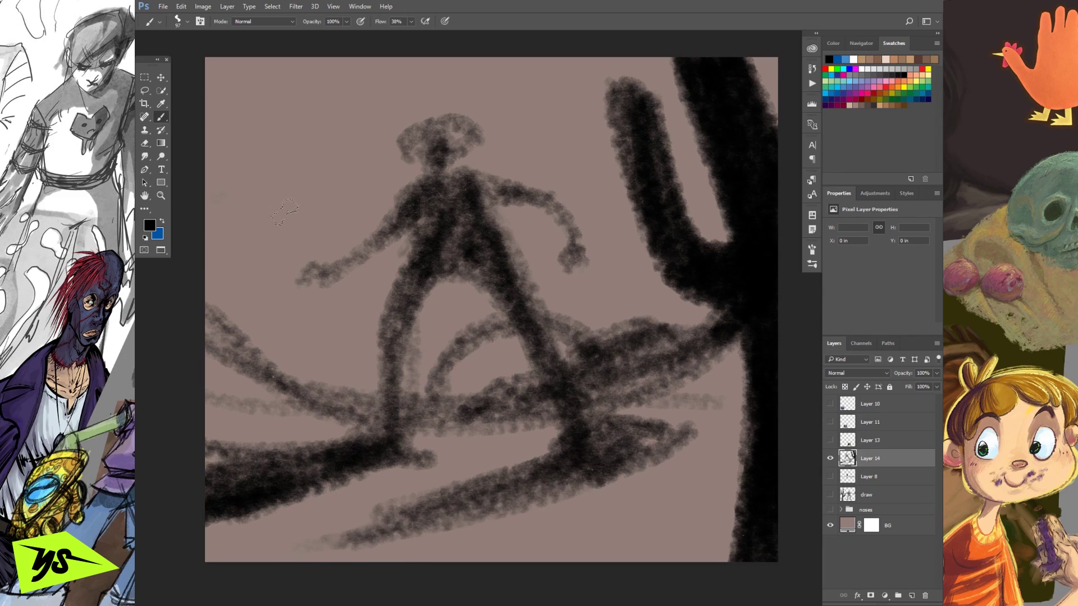
pyautogui.moveTo(249, 349)
pyautogui.mouseDown()
pyautogui.moveTo(337, 377)
pyautogui.moveTo(362, 402)
pyautogui.moveTo(280, 365)
pyautogui.moveTo(311, 359)
pyautogui.moveTo(356, 401)
pyautogui.mouseUp()
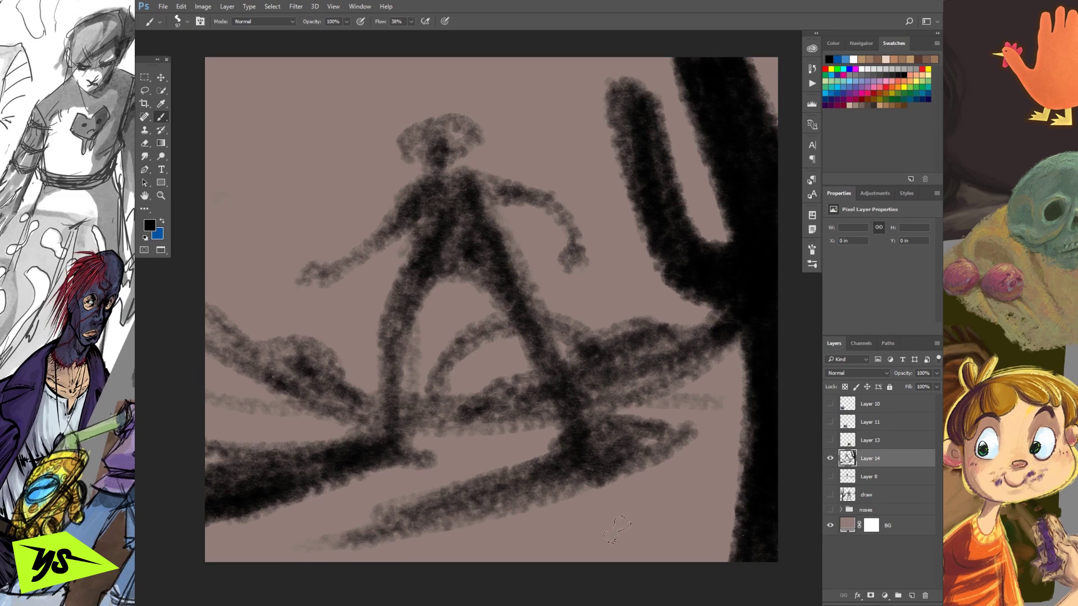
pyautogui.moveTo(317, 353)
pyautogui.mouseDown()
pyautogui.moveTo(255, 317)
pyautogui.moveTo(235, 323)
pyautogui.moveTo(317, 365)
pyautogui.mouseUp()
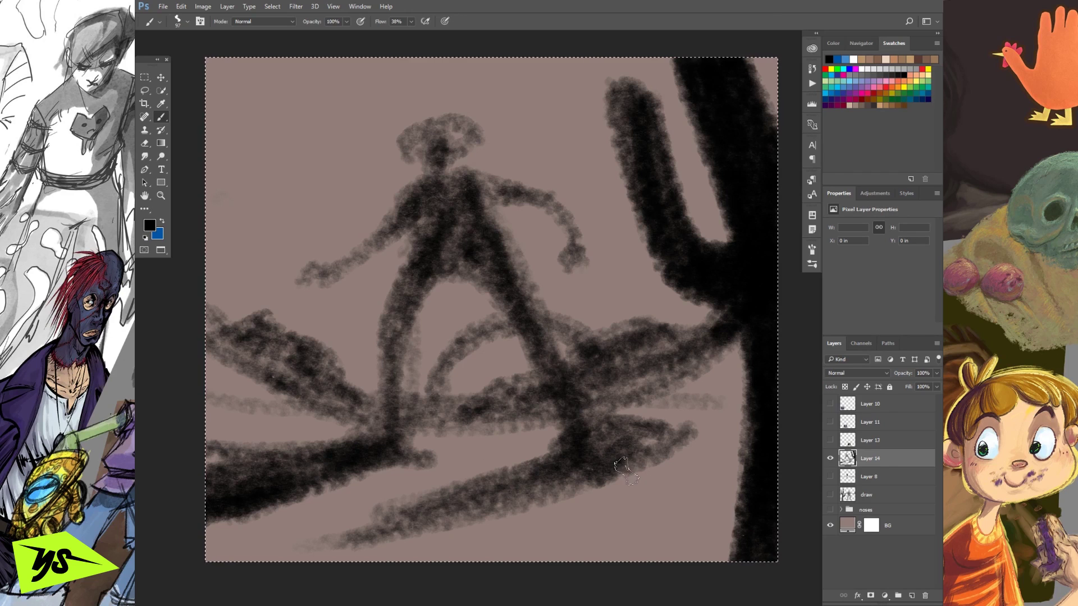
# Duplicate the desert sketch and shrink the copy to a top-left thumbnail.
pyautogui.hotkey('ctrl', 'j')
pyautogui.hotkey('ctrl', 't')
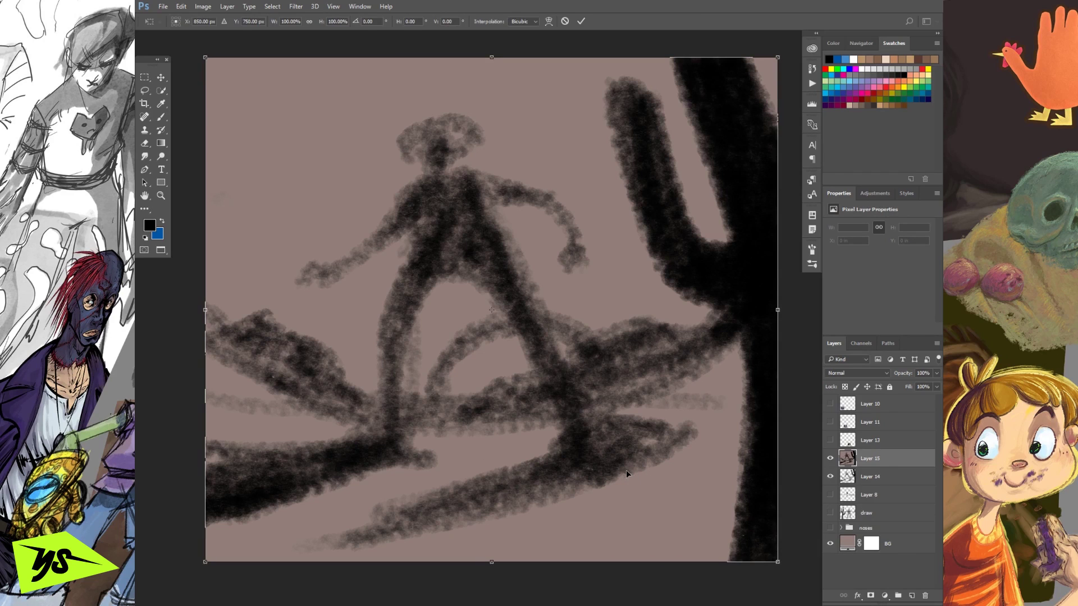
pyautogui.moveTo(778, 561); pyautogui.dragTo(371, 163)
pyautogui.press('Return')
pyautogui.press('b')
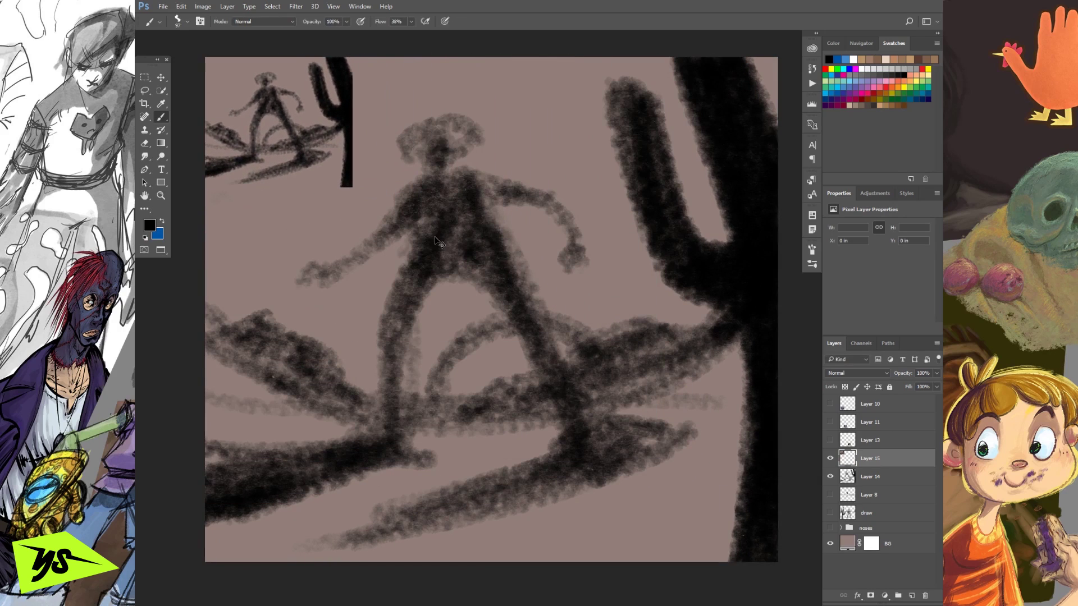
# Change the background fill colour to grey.
pyautogui.keyDown('ctrl'); pyautogui.click(348, 228); pyautogui.keyUp('ctrl')
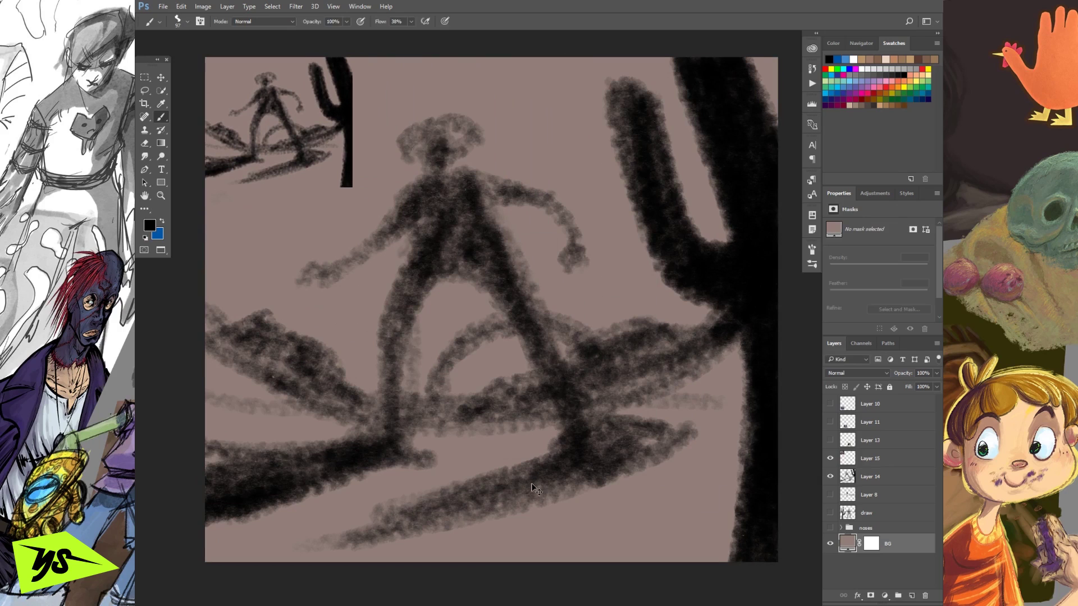
pyautogui.doubleClick(849, 545)
pyautogui.click(405, 207)
pyautogui.click(627, 156)
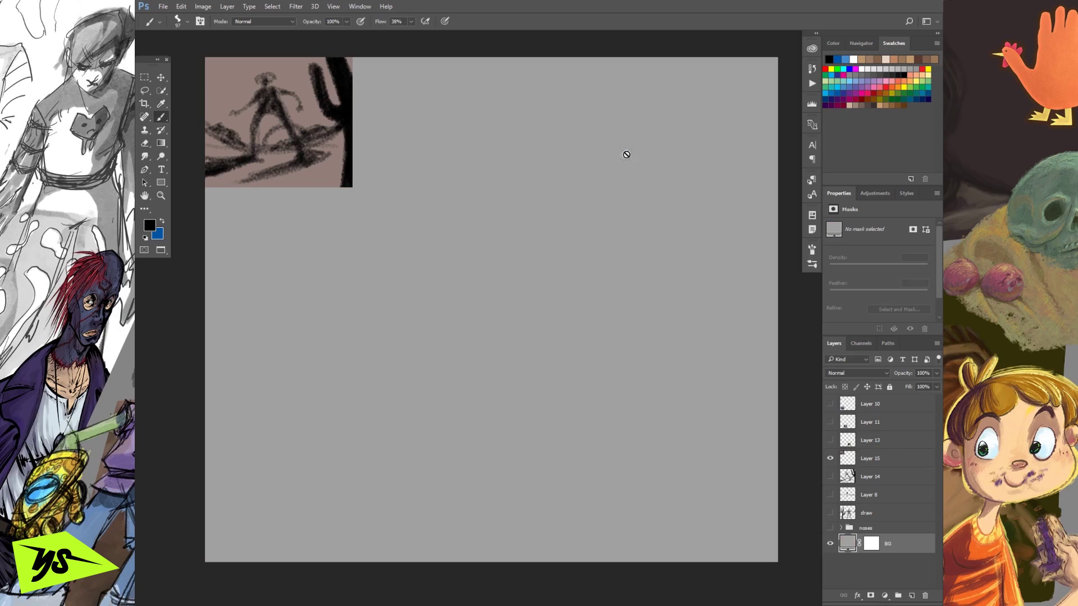
# Show the other three sketch layers and arrange the four thumbnails around the canvas centre.
pyautogui.moveTo(835, 461); pyautogui.dragTo(831, 422)
pyautogui.click(864, 408)
pyautogui.press('ctrl')
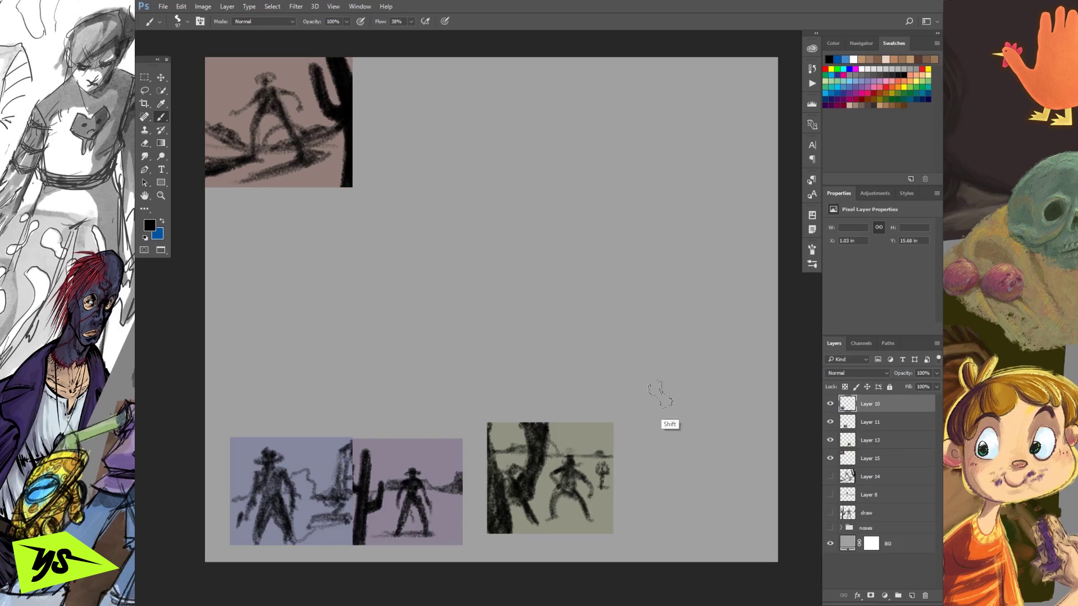
pyautogui.keyDown('ctrl'); pyautogui.click(465, 292); pyautogui.keyUp('ctrl')
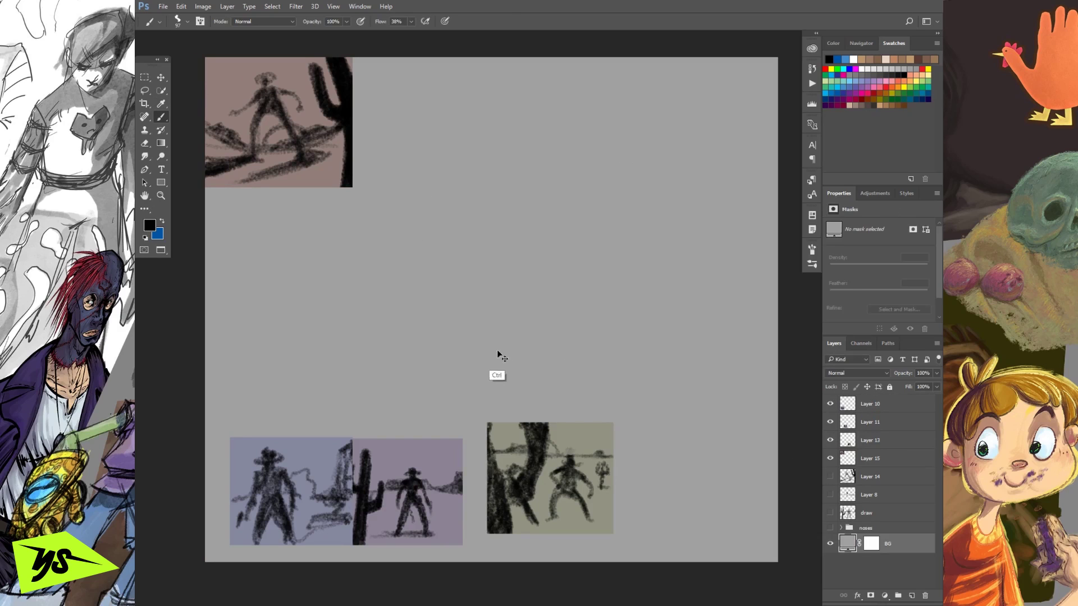
pyautogui.click(866, 457)
pyautogui.moveTo(303, 116)
pyautogui.mouseDown()
pyautogui.moveTo(392, 312)
pyautogui.moveTo(361, 294)
pyautogui.mouseUp()
pyautogui.moveTo(422, 491); pyautogui.dragTo(499, 291)
pyautogui.moveTo(555, 463)
pyautogui.mouseDown()
pyautogui.moveTo(614, 376)
pyautogui.moveTo(649, 278)
pyautogui.mouseUp()
pyautogui.moveTo(297, 494)
pyautogui.mouseDown()
pyautogui.moveTo(451, 184)
pyautogui.moveTo(480, 157)
pyautogui.moveTo(496, 168)
pyautogui.mouseUp()
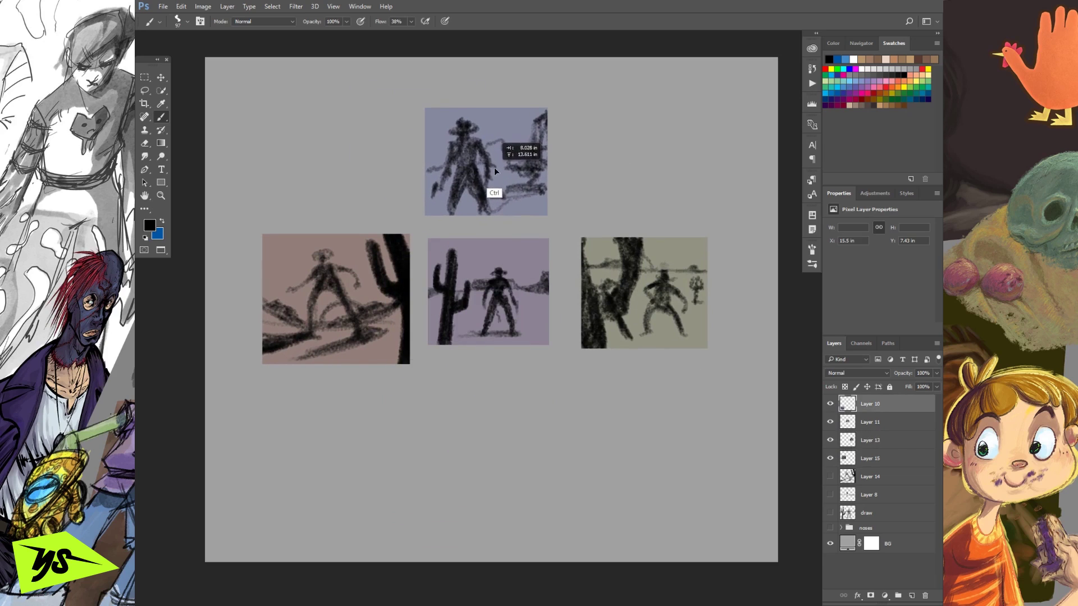
# Select all four sketch layers and move the thumbnails down together.
pyautogui.keyDown('shift'); pyautogui.click(874, 459); pyautogui.keyUp('shift')
pyautogui.keyDown('ctrl'); pyautogui.click(599, 185); pyautogui.keyUp('ctrl')
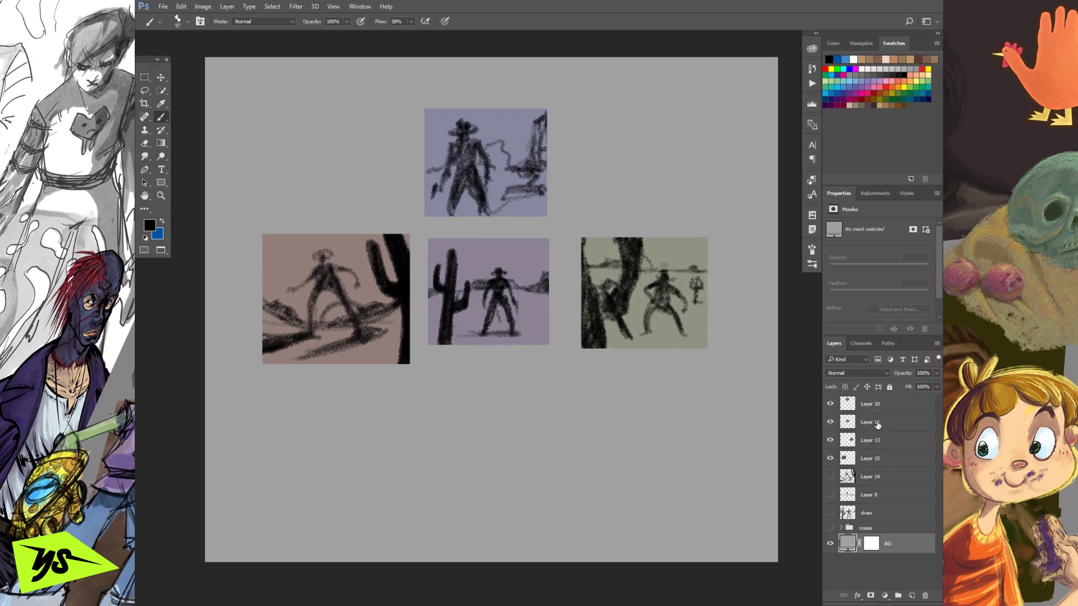
pyautogui.click(870, 404)
pyautogui.keyDown('shift'); pyautogui.click(873, 459); pyautogui.keyUp('shift')
pyautogui.moveTo(496, 282)
pyautogui.mouseDown()
pyautogui.moveTo(504, 334)
pyautogui.moveTo(500, 325)
pyautogui.mouseUp()
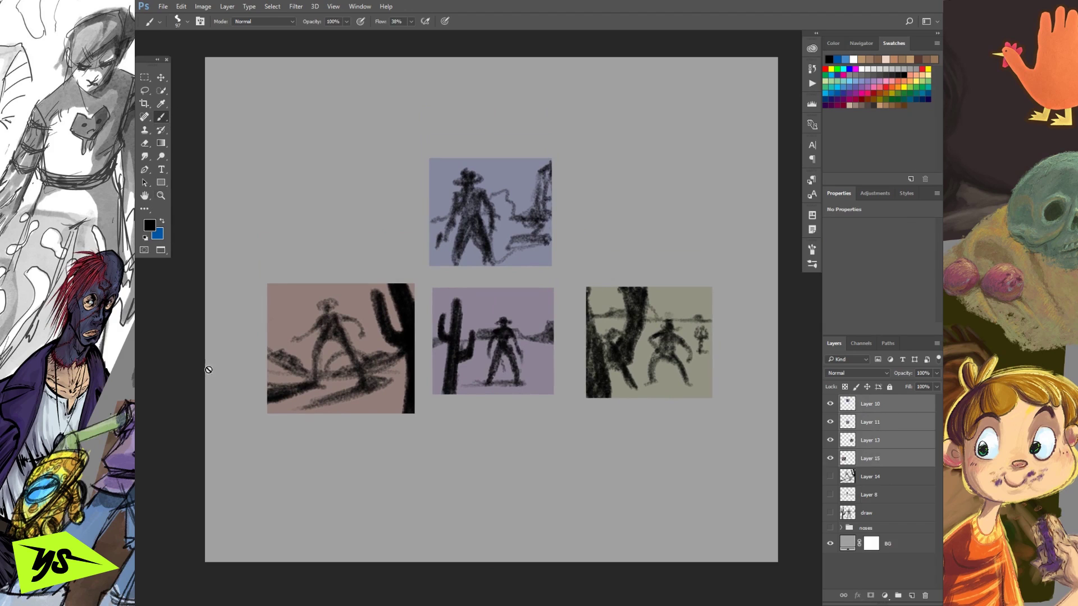
pyautogui.click(868, 406)
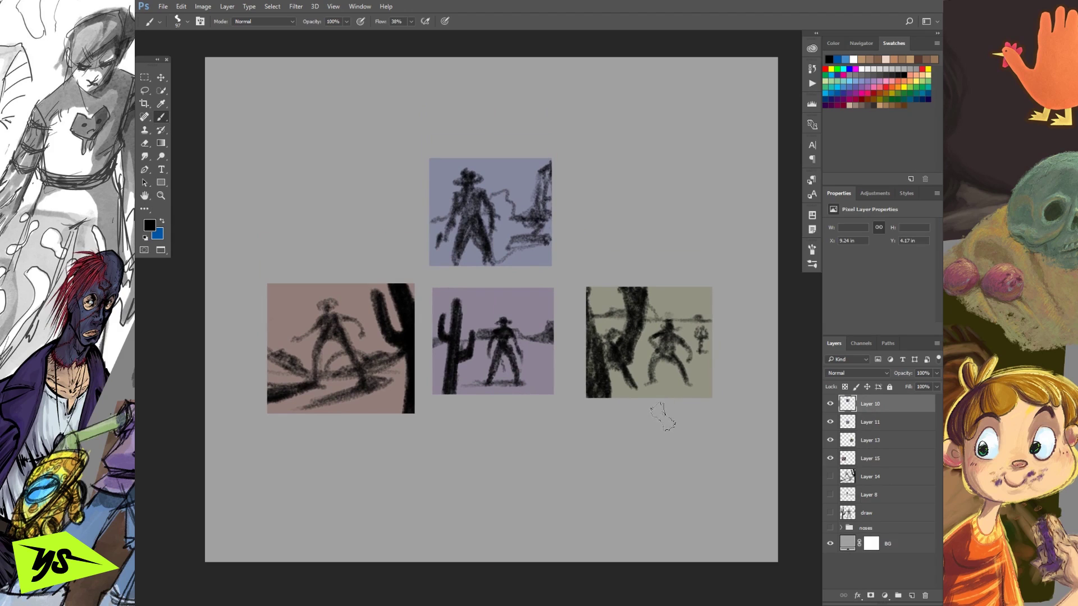
pyautogui.moveTo(527, 150)
pyautogui.mouseDown()
pyautogui.moveTo(427, 247)
pyautogui.moveTo(505, 132)
pyautogui.mouseUp()
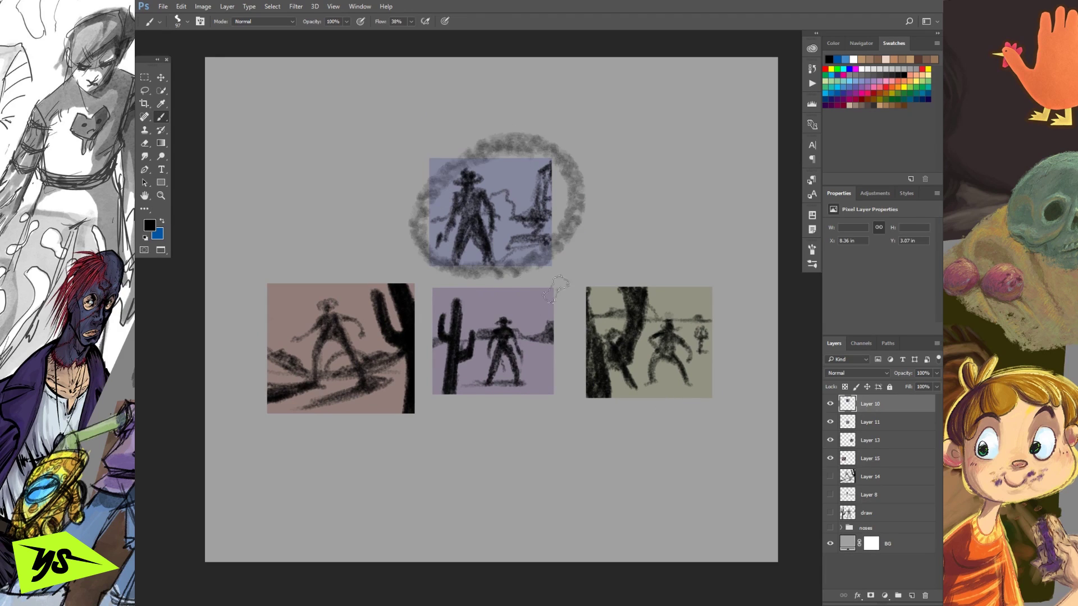
pyautogui.hotkey('ctrl', 'z')
pyautogui.moveTo(359, 261)
pyautogui.mouseDown()
pyautogui.moveTo(337, 254)
pyautogui.moveTo(414, 284)
pyautogui.moveTo(306, 256)
pyautogui.mouseUp()
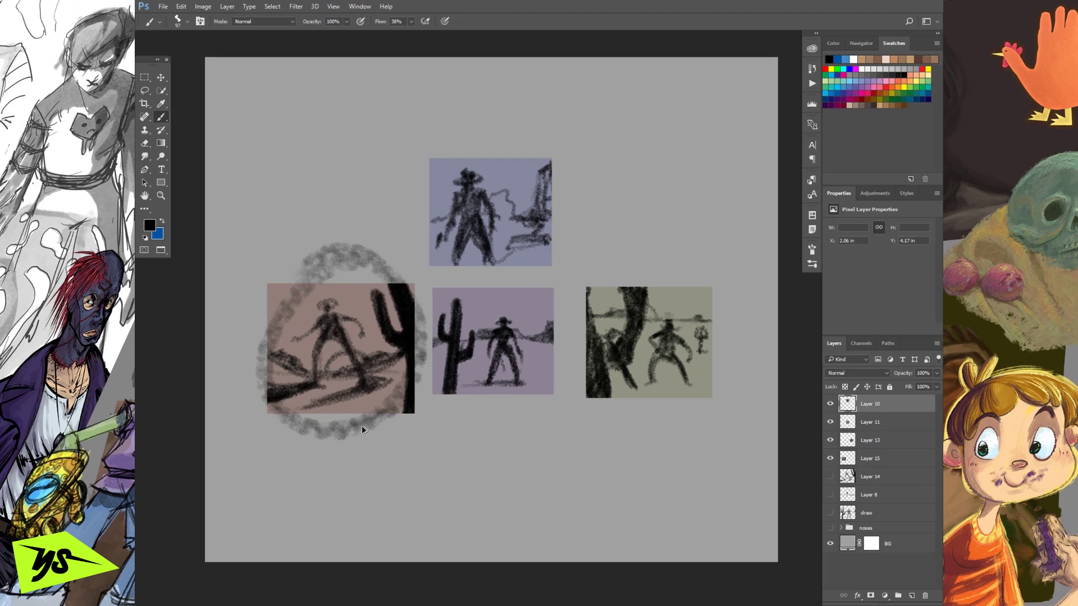
pyautogui.hotkey('ctrl', 'z')
pyautogui.moveTo(530, 289)
pyautogui.mouseDown()
pyautogui.moveTo(561, 324)
pyautogui.moveTo(534, 288)
pyautogui.mouseUp()
pyautogui.hotkey('ctrl', 'alt', 'z')
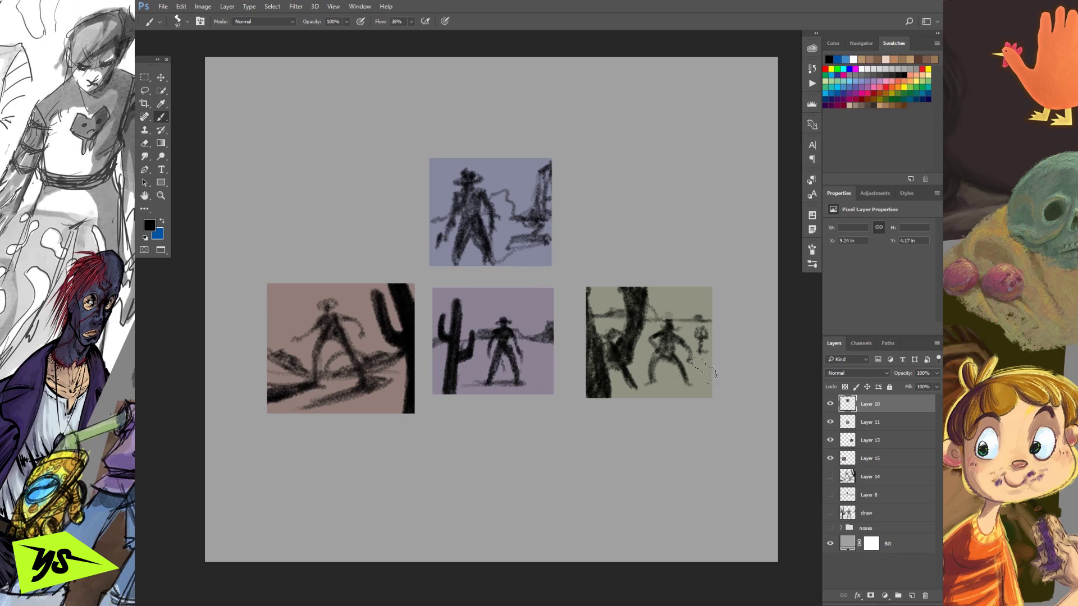
pyautogui.moveTo(725, 303)
pyautogui.mouseDown()
pyautogui.moveTo(594, 295)
pyautogui.moveTo(643, 260)
pyautogui.mouseUp()
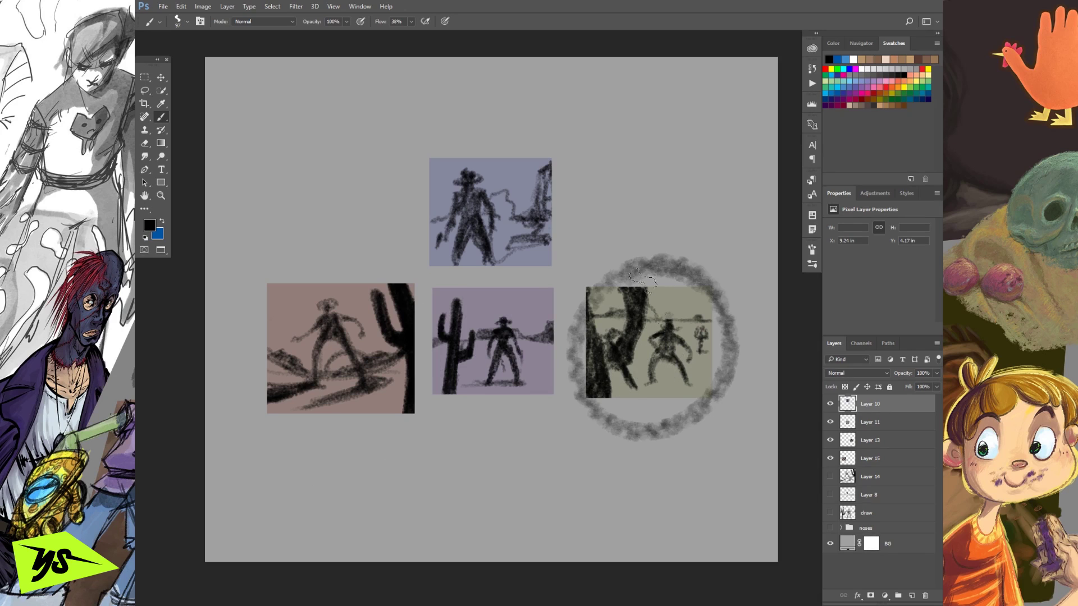
pyautogui.hotkey('ctrl', 'alt', 'z')
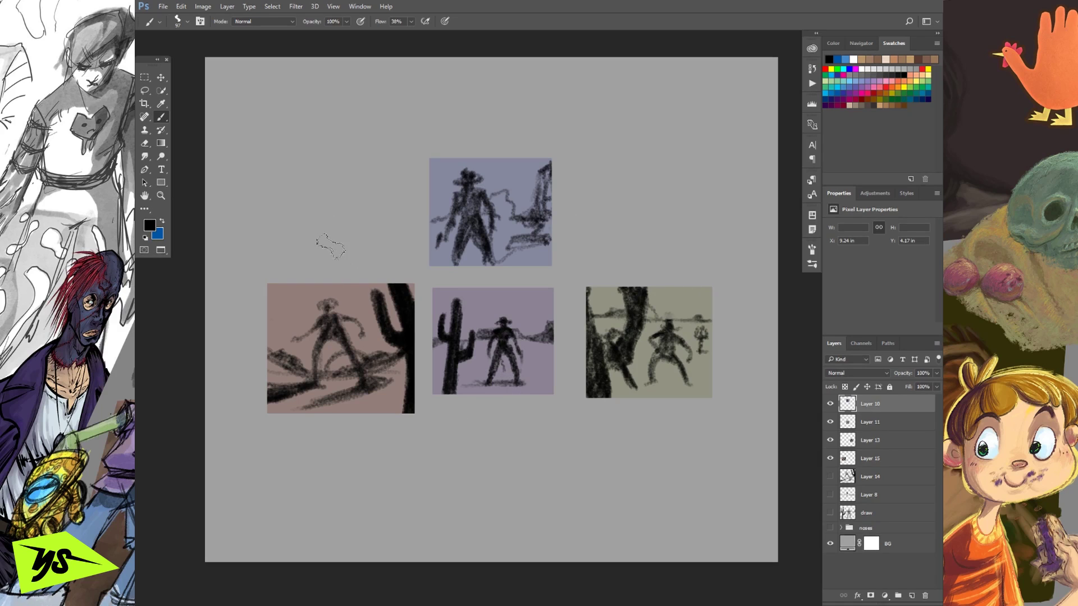
pyautogui.moveTo(326, 224); pyautogui.dragTo(326, 279)
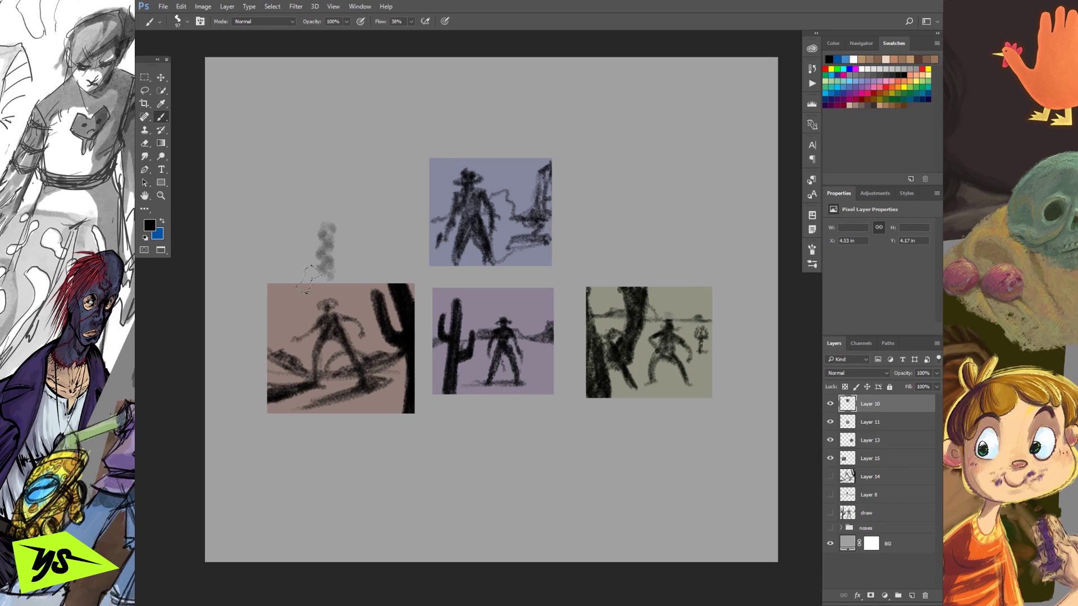
pyautogui.hotkey('ctrl', 'z')
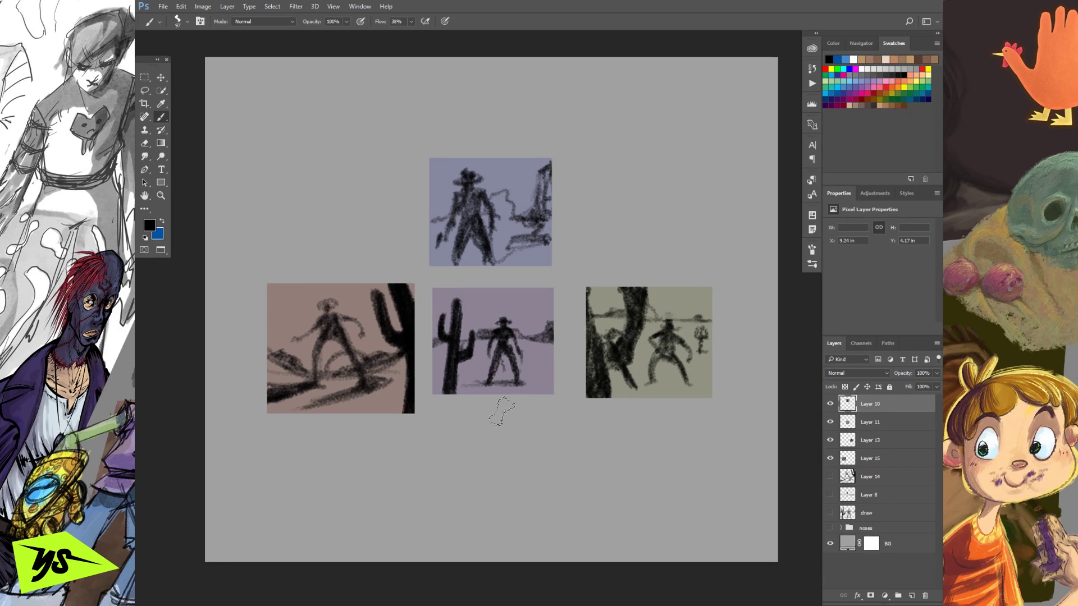
pyautogui.moveTo(506, 469); pyautogui.dragTo(499, 393)
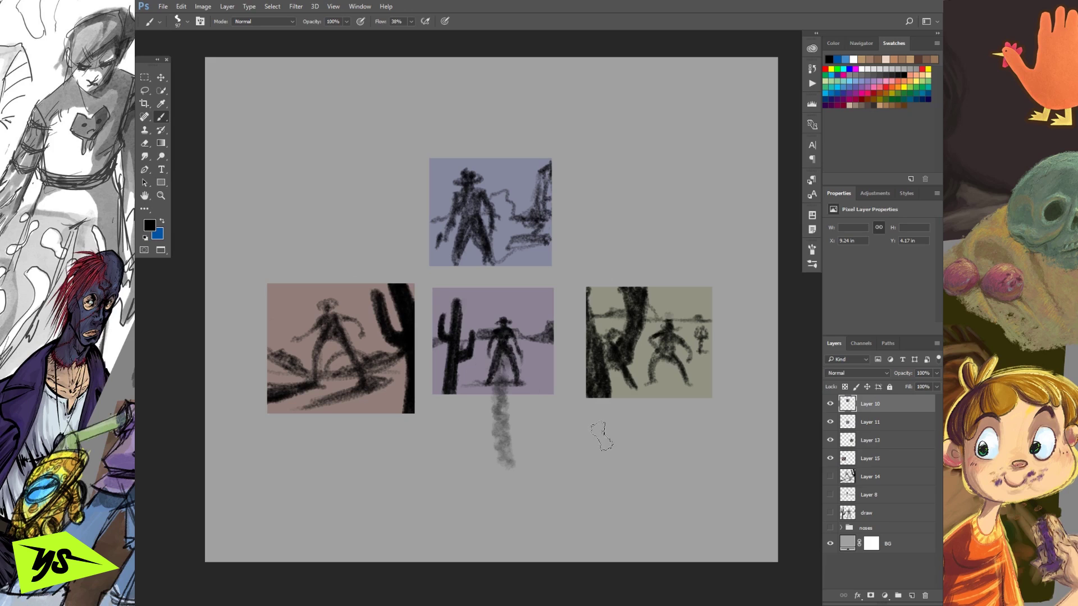
pyautogui.hotkey('ctrl', 'z')
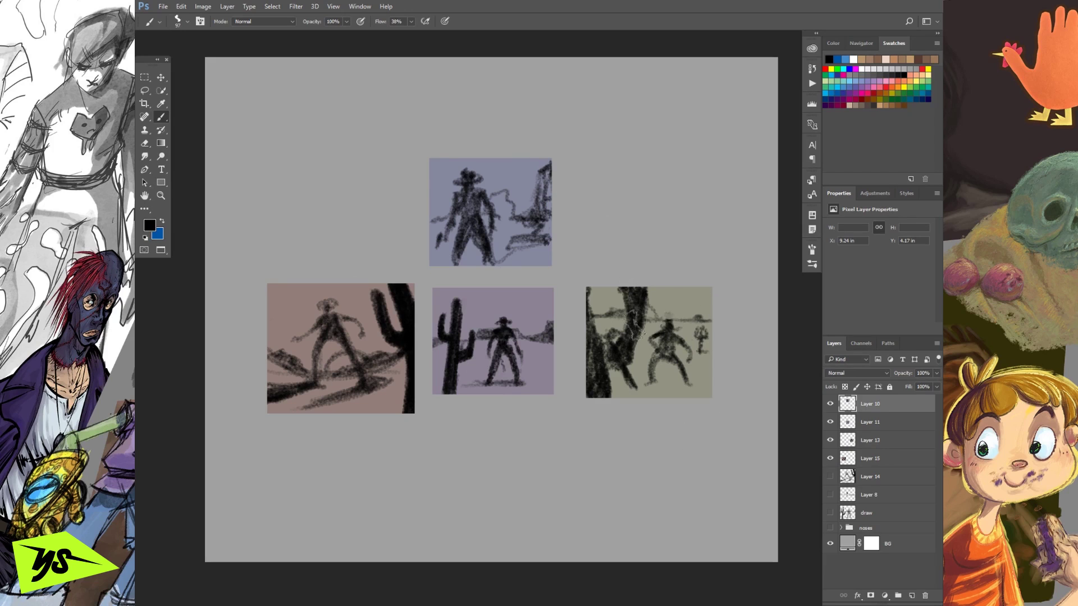
pyautogui.moveTo(567, 120)
pyautogui.mouseDown()
pyautogui.moveTo(396, 138)
pyautogui.moveTo(488, 113)
pyautogui.mouseUp()
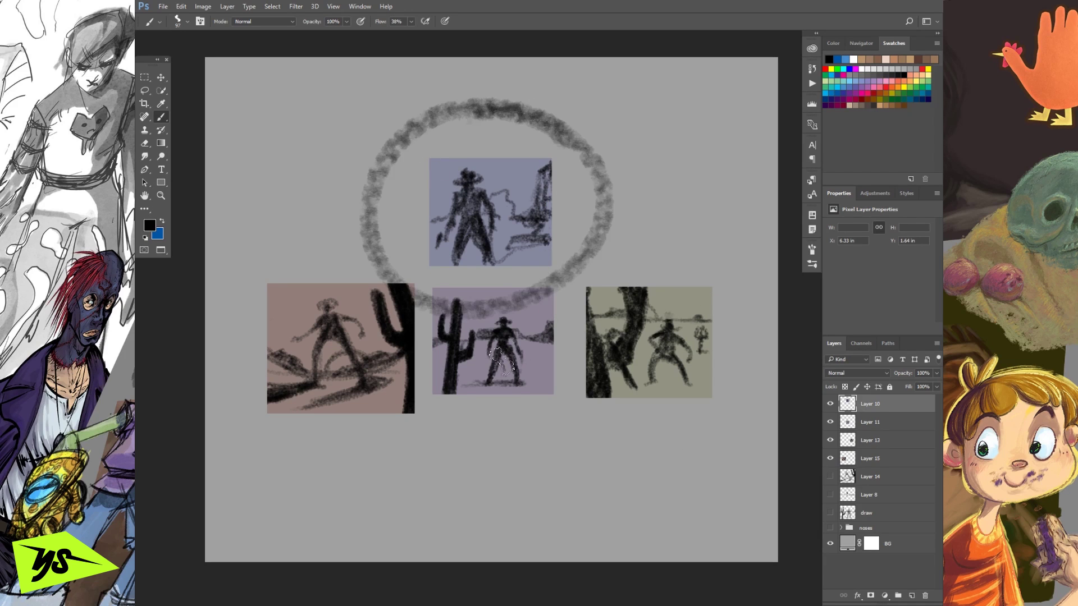
pyautogui.hotkey('ctrl', 'z')
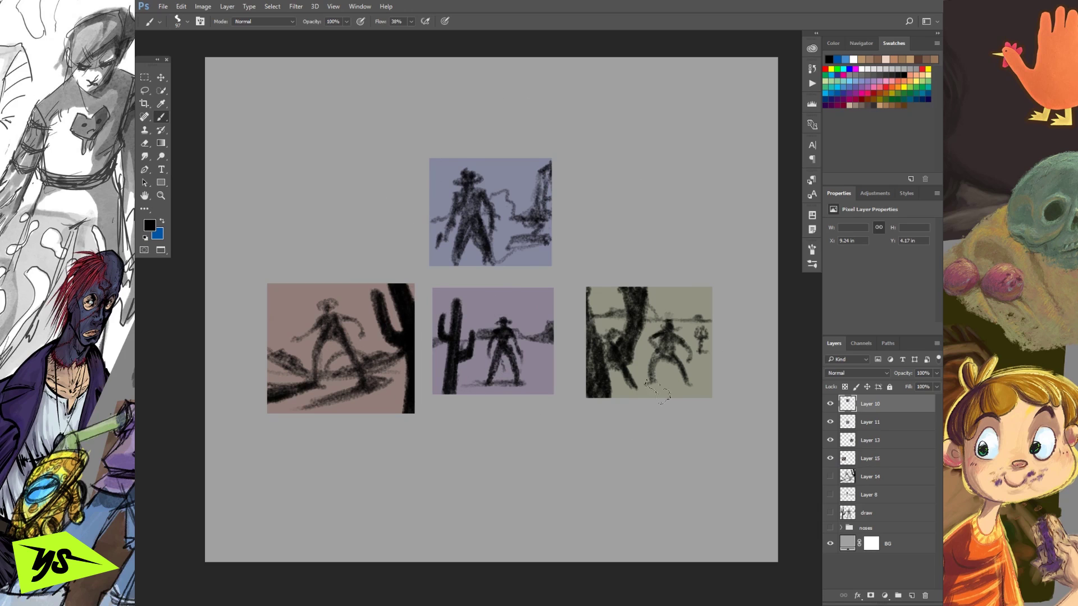
pyautogui.moveTo(439, 149); pyautogui.dragTo(531, 353)
pyautogui.hotkey('ctrl', 'z')
pyautogui.moveTo(587, 141); pyautogui.dragTo(584, 216)
pyautogui.moveTo(584, 137)
pyautogui.mouseDown()
pyautogui.moveTo(692, 146)
pyautogui.moveTo(725, 205)
pyautogui.mouseUp()
pyautogui.moveTo(584, 208); pyautogui.dragTo(739, 216)
pyautogui.hotkey('ctrl', 'z')
pyautogui.hotkey('ctrl', 'z')
pyautogui.hotkey('ctrl', 'z')
pyautogui.hotkey('ctrl', 'z')
pyautogui.press('l')
pyautogui.moveTo(340, 245)
pyautogui.mouseDown()
pyautogui.moveTo(337, 444)
pyautogui.moveTo(376, 252)
pyautogui.moveTo(338, 245)
pyautogui.mouseUp()
pyautogui.click(566, 401)
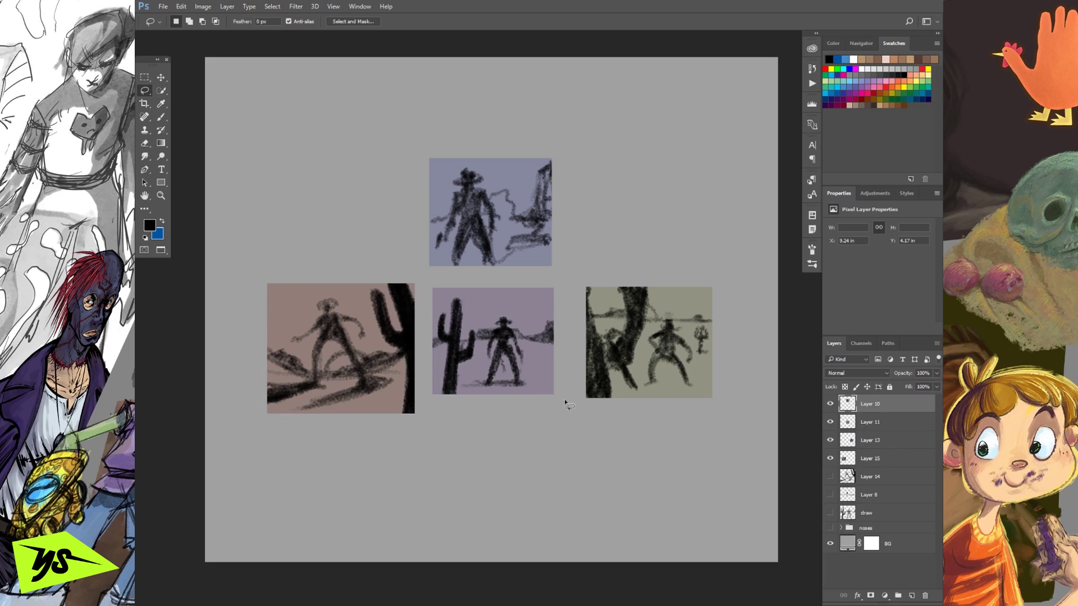
pyautogui.moveTo(471, 140); pyautogui.dragTo(460, 417)
pyautogui.click(541, 225)
pyautogui.click(145, 77)
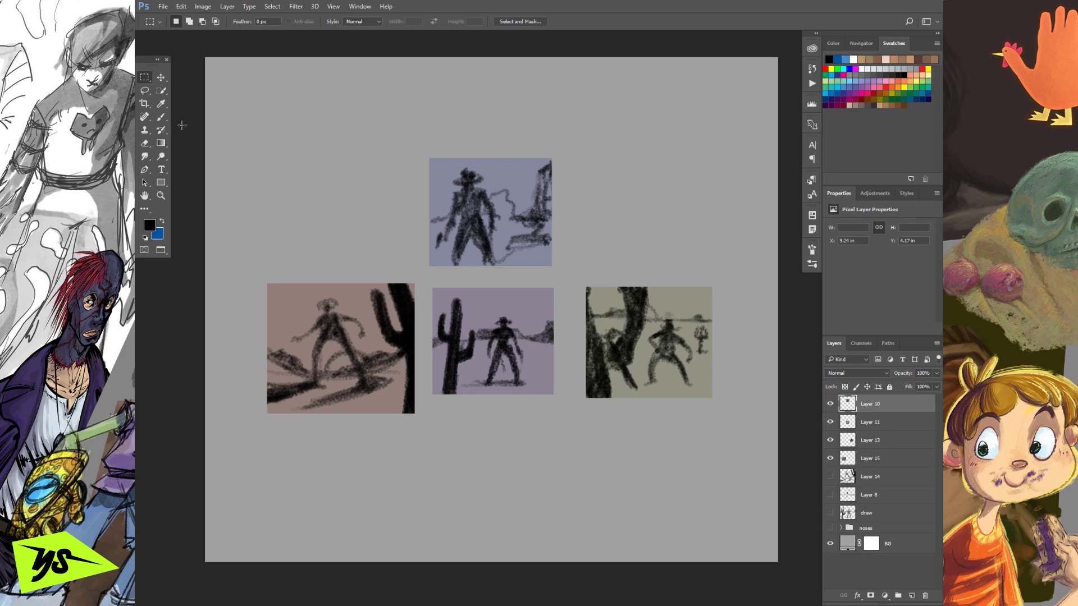
pyautogui.press('b')
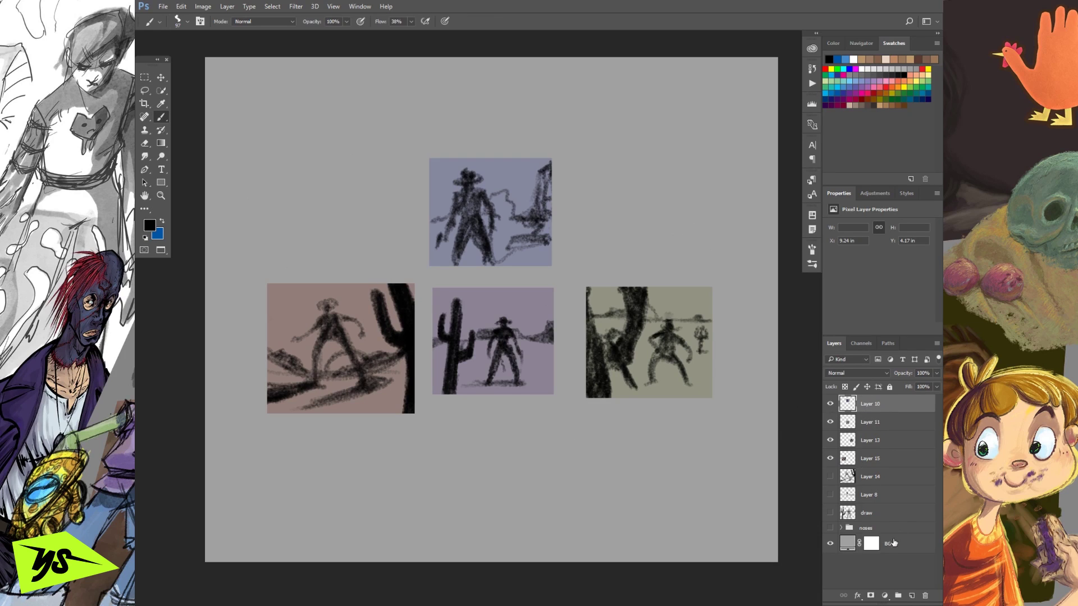
# On a new layer, brush a dense grey smoke cloud beside the top blue thumbnail.
pyautogui.click(912, 596)
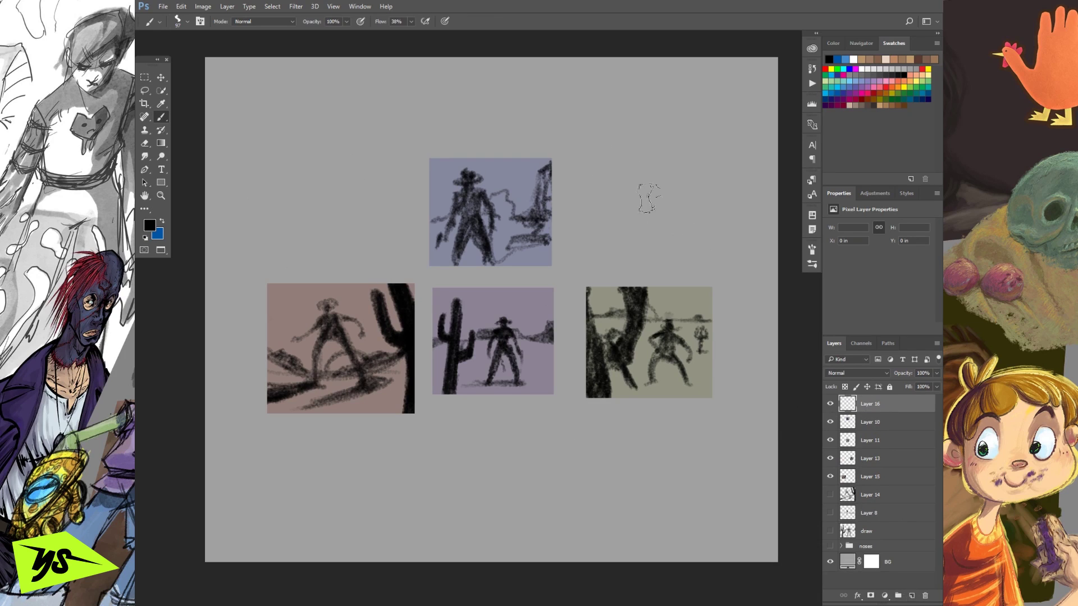
pyautogui.click(144, 76)
pyautogui.click(161, 117)
pyautogui.moveTo(575, 126); pyautogui.dragTo(716, 240)
pyautogui.moveTo(677, 119)
pyautogui.mouseDown()
pyautogui.moveTo(703, 143)
pyautogui.moveTo(705, 199)
pyautogui.moveTo(743, 278)
pyautogui.mouseUp()
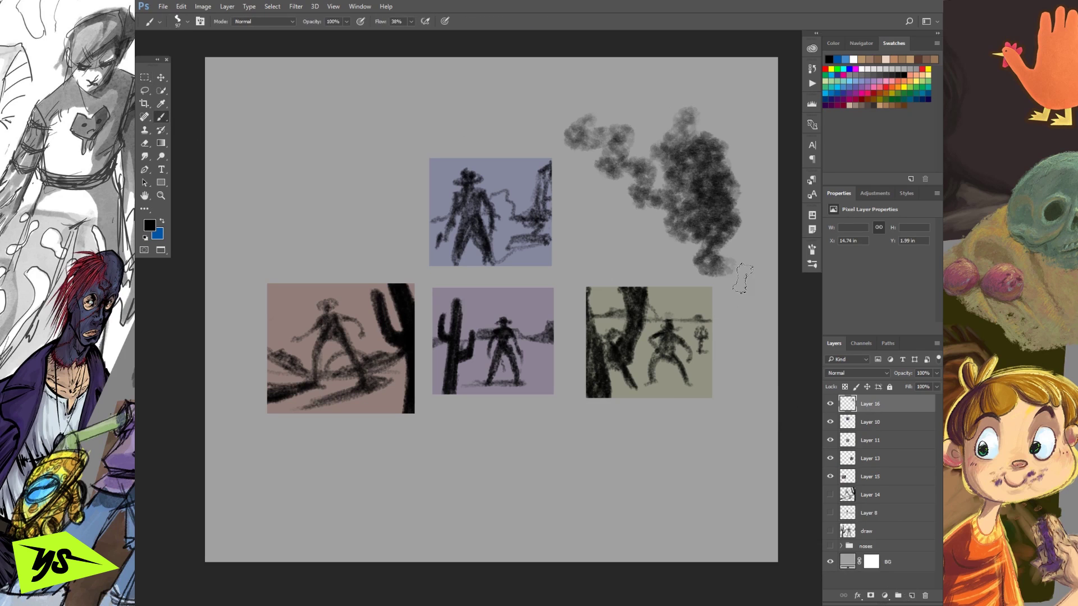